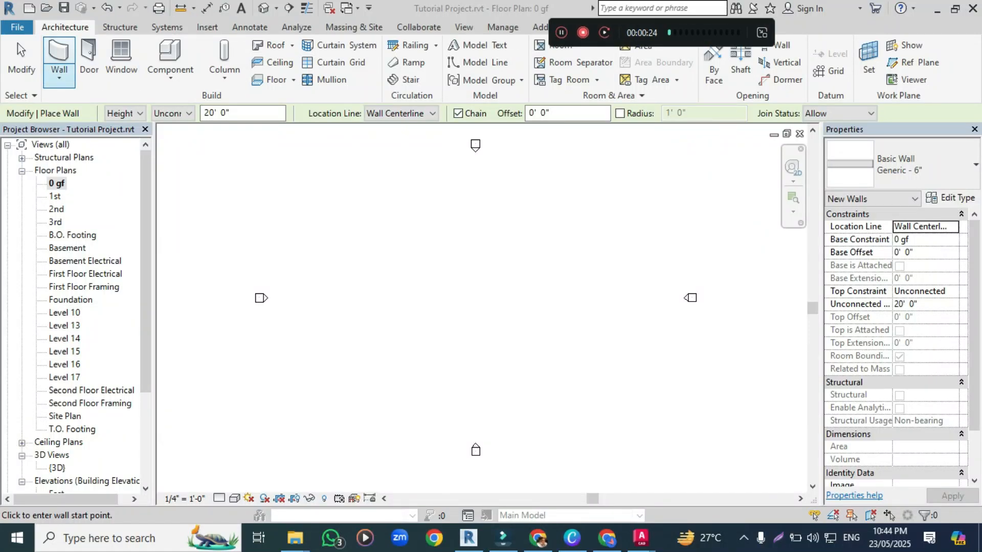
Start placing an architectural wall and look through the available wall types
{"action": "left_click", "coordinate": [59, 78]}
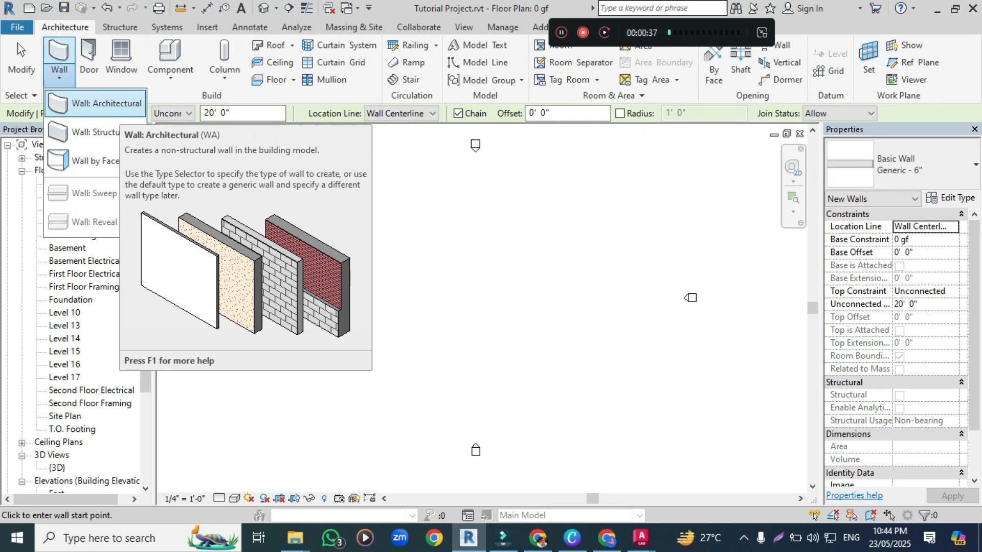
{"action": "left_click", "coordinate": [114, 107]}
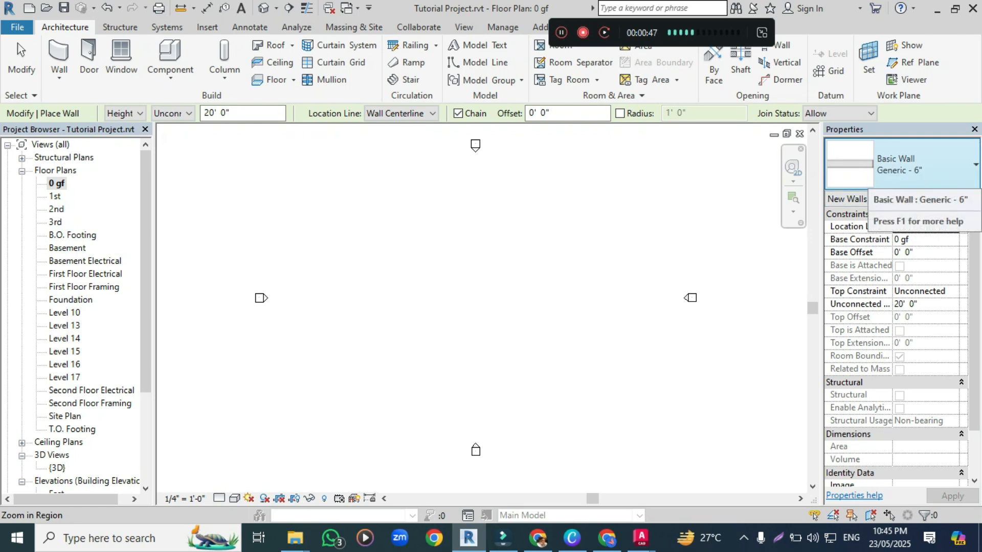
{"action": "left_click", "coordinate": [921, 164]}
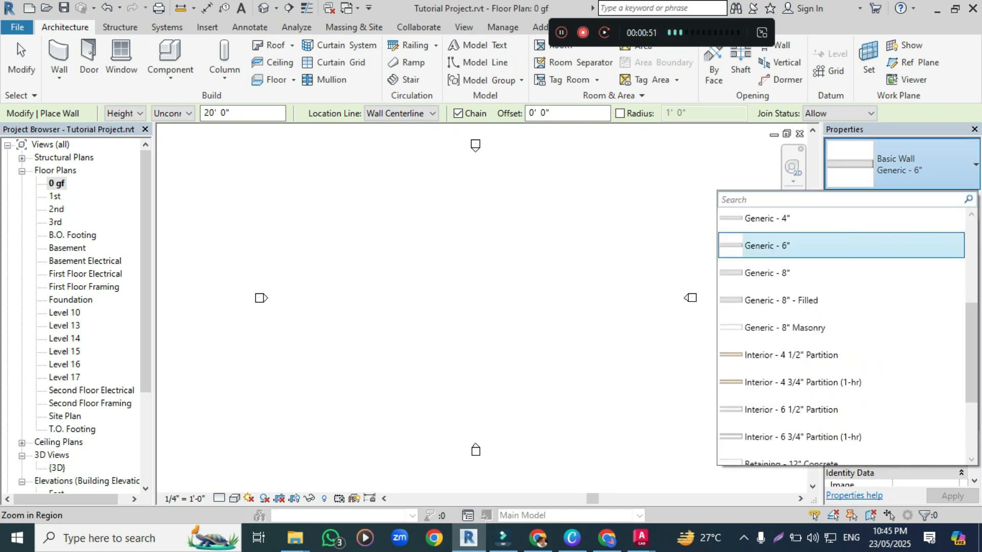
{"action": "scroll", "coordinate": [835, 225], "scroll_direction": "down", "scroll_amount": 4}
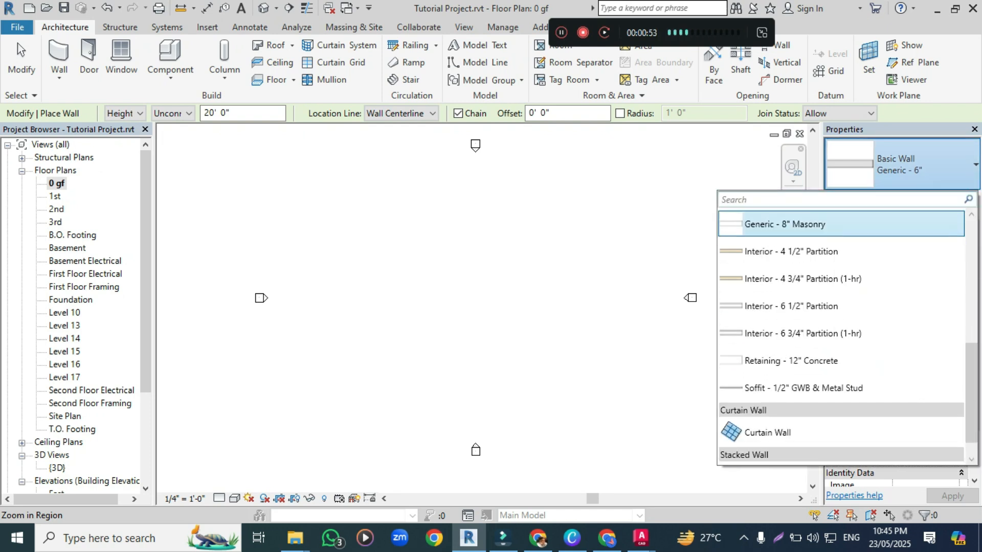
{"action": "scroll", "coordinate": [834, 230], "scroll_direction": "up", "scroll_amount": 5}
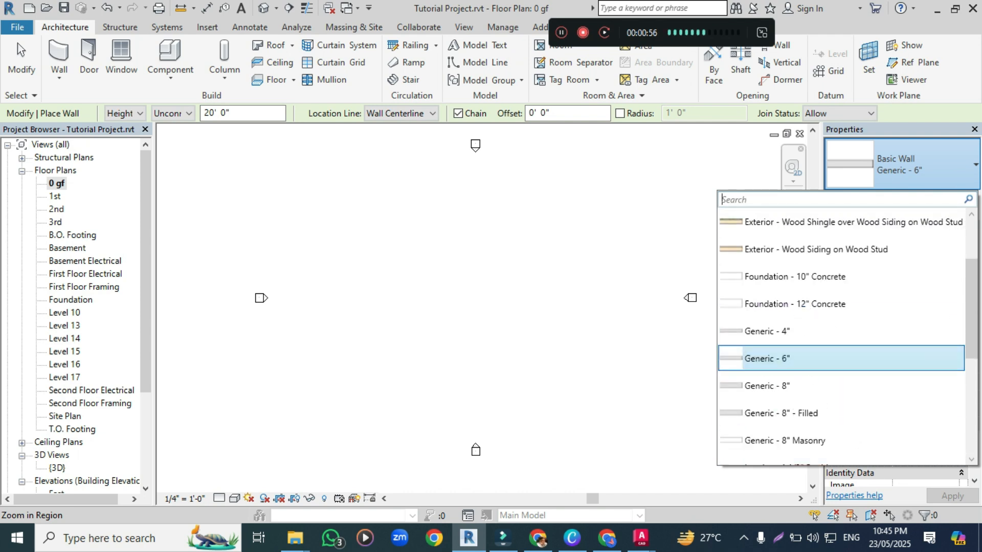
{"action": "scroll", "coordinate": [838, 256], "scroll_direction": "down", "scroll_amount": 4}
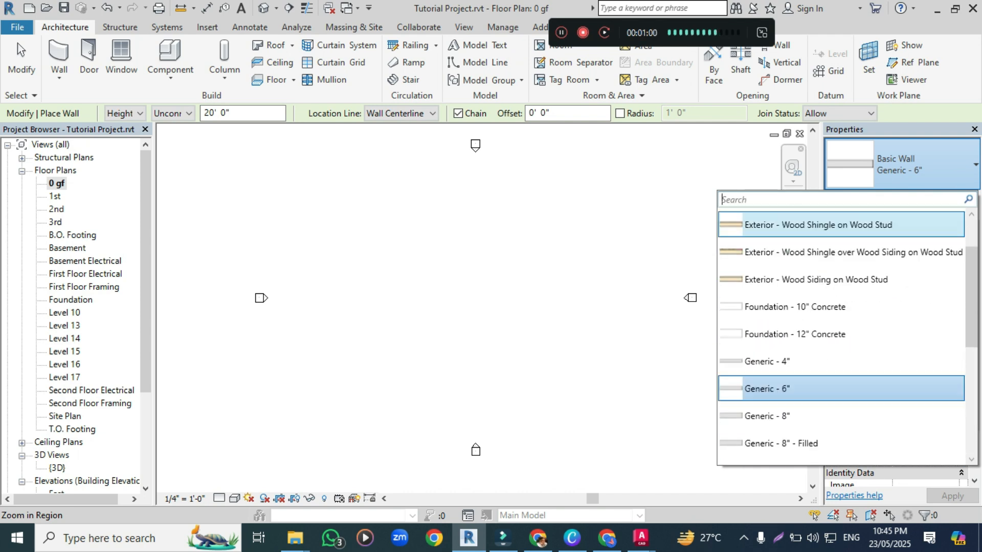
{"action": "scroll", "coordinate": [839, 287], "scroll_direction": "down", "scroll_amount": 3}
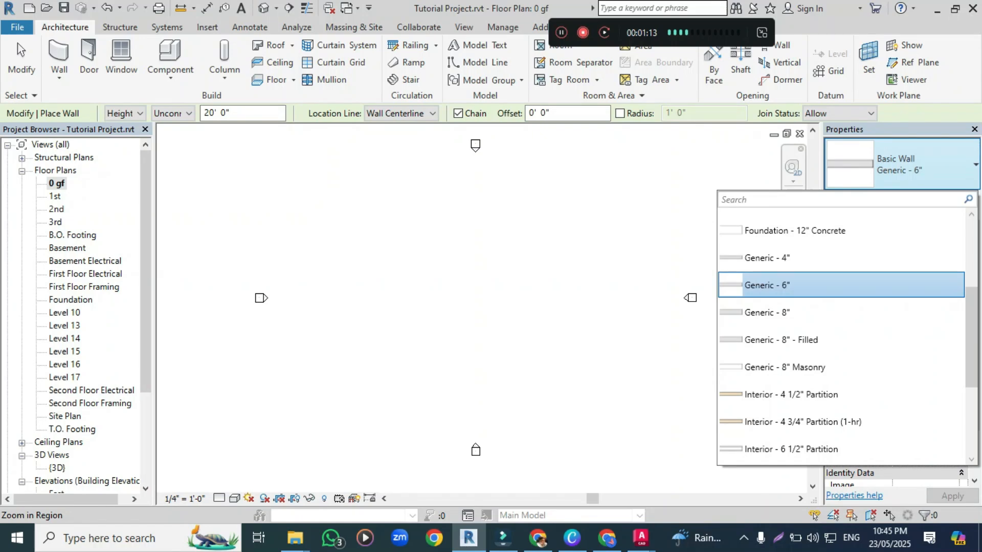
{"action": "left_click", "coordinate": [901, 164]}
{"action": "left_click_drag", "start_coordinate": [664, 34], "coordinate": [457, 8]}
Duplicate the Generic - 6" wall type under the name Generic - 5"
{"action": "left_click", "coordinate": [952, 198]}
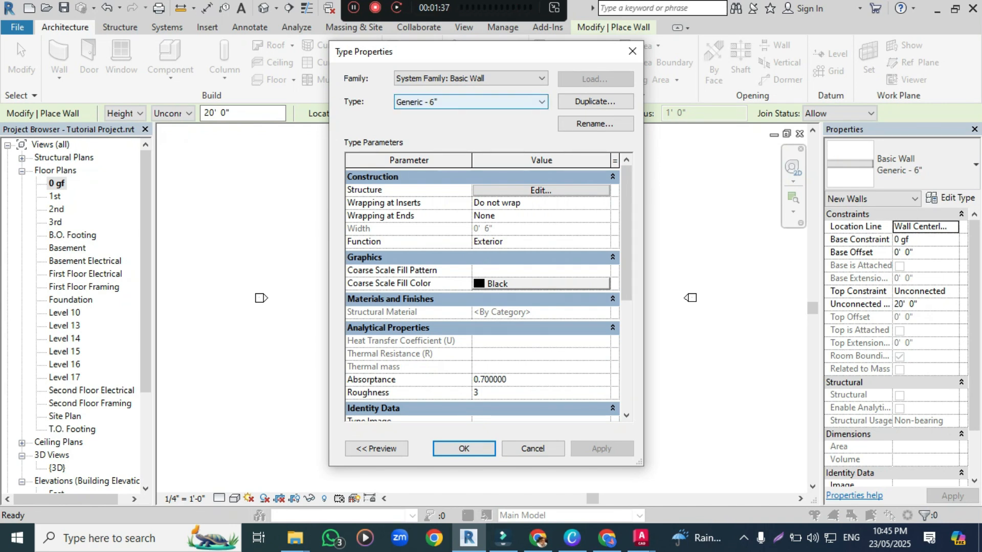
{"action": "left_click", "coordinate": [595, 102]}
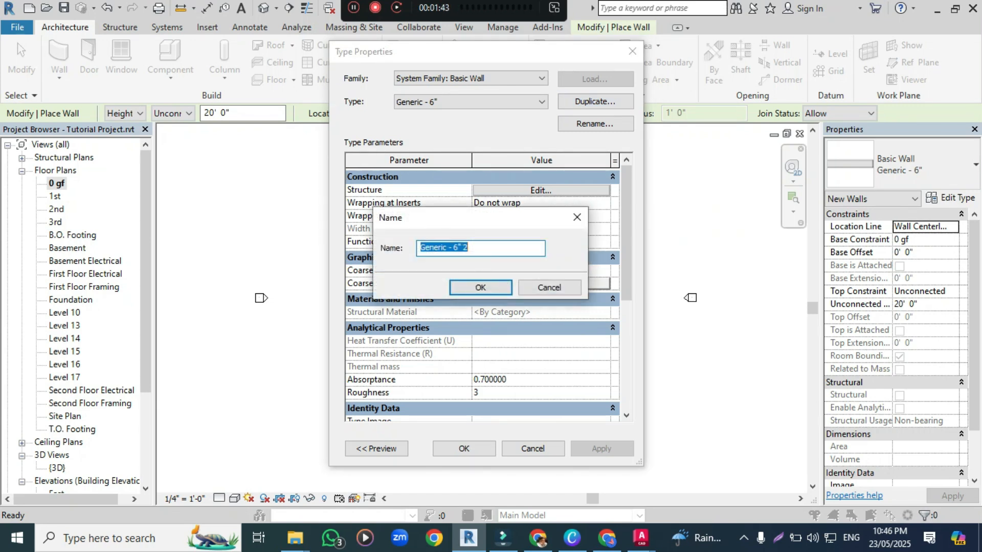
{"action": "left_click_drag", "start_coordinate": [454, 248], "coordinate": [469, 248]}
{"action": "type", "text": "5"}
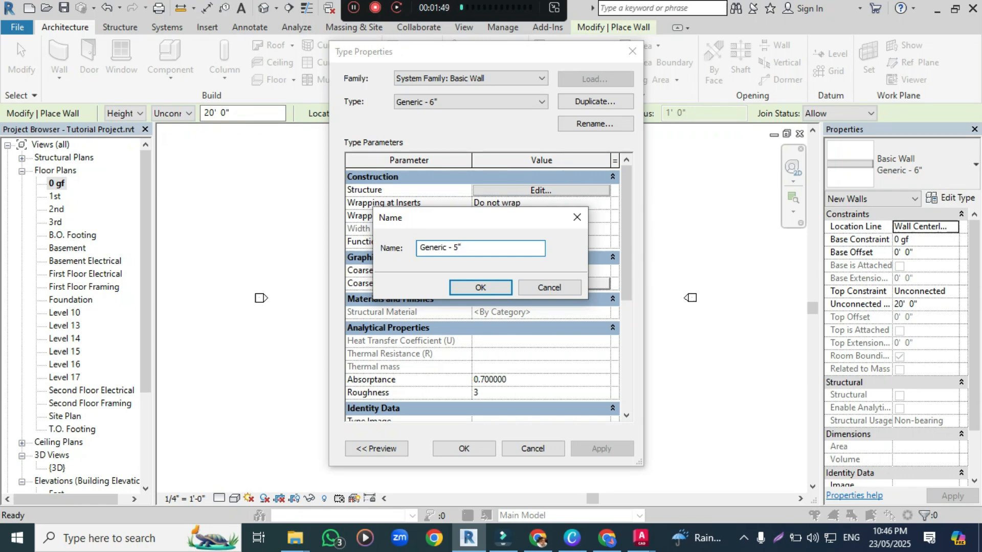
{"action": "key", "text": "Return"}
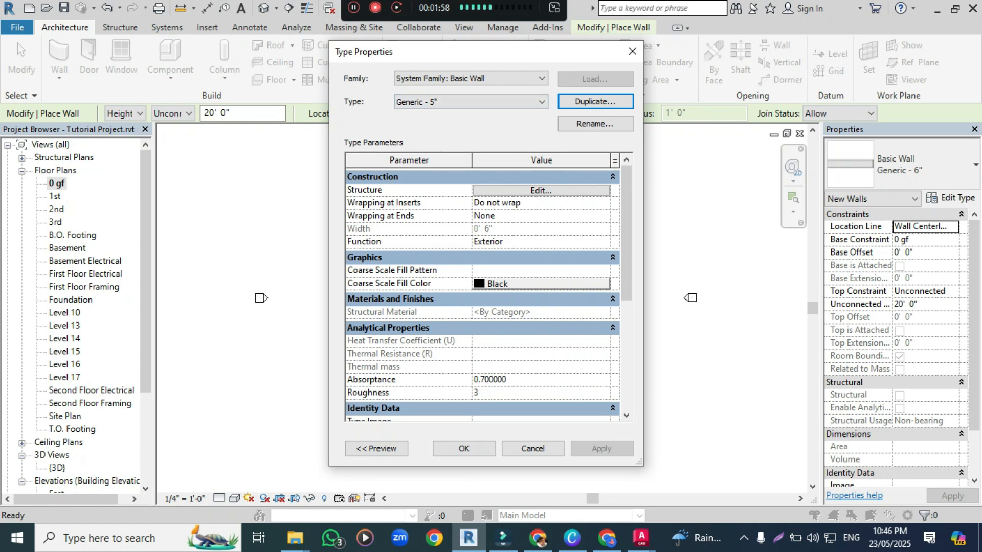
Enter 6" as the structure layer's thickness in the new wall type's assembly and accept the type properties
{"action": "left_click", "coordinate": [541, 190]}
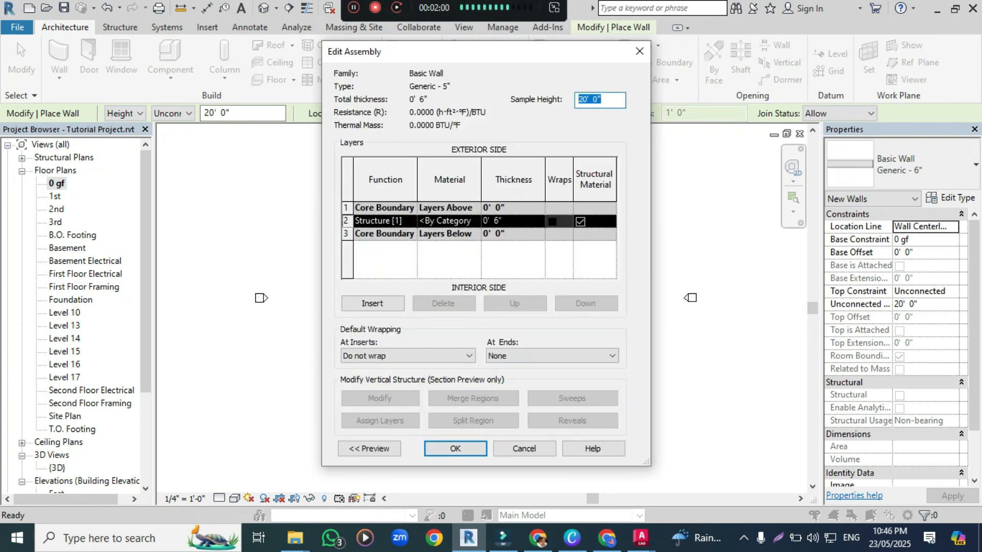
{"action": "left_click", "coordinate": [513, 221]}
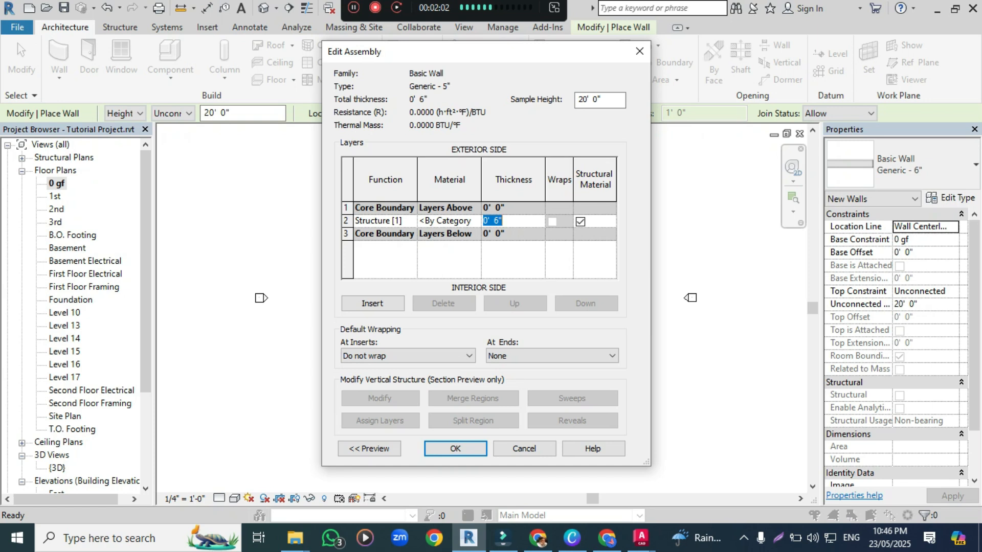
{"action": "type", "text": "6"}
{"action": "key", "text": "Return"}
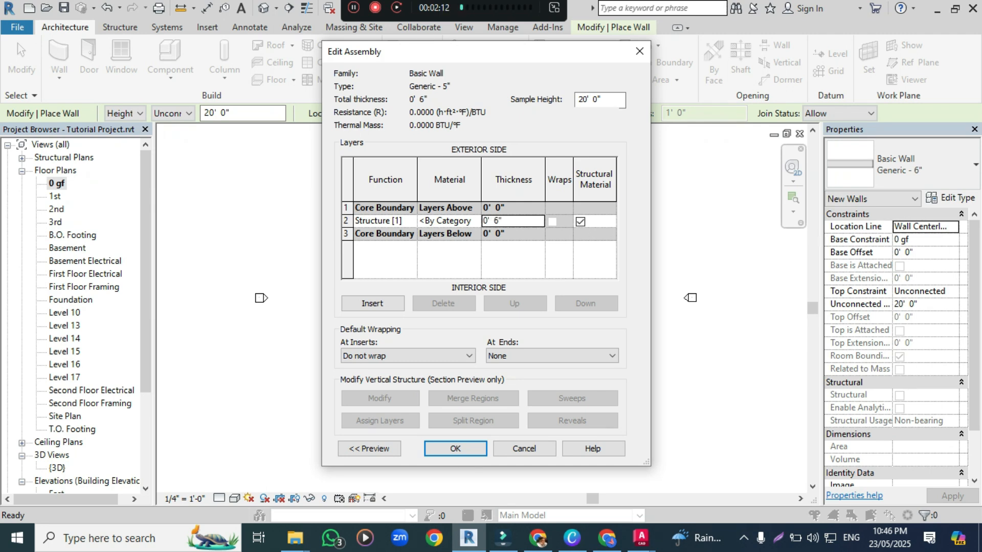
{"action": "key", "text": "Return"}
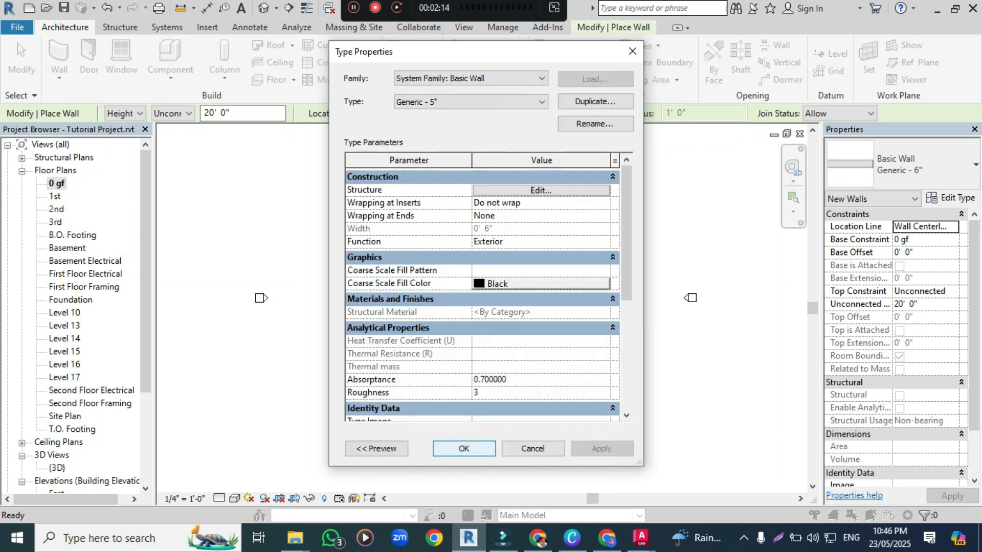
{"action": "key", "text": "Return"}
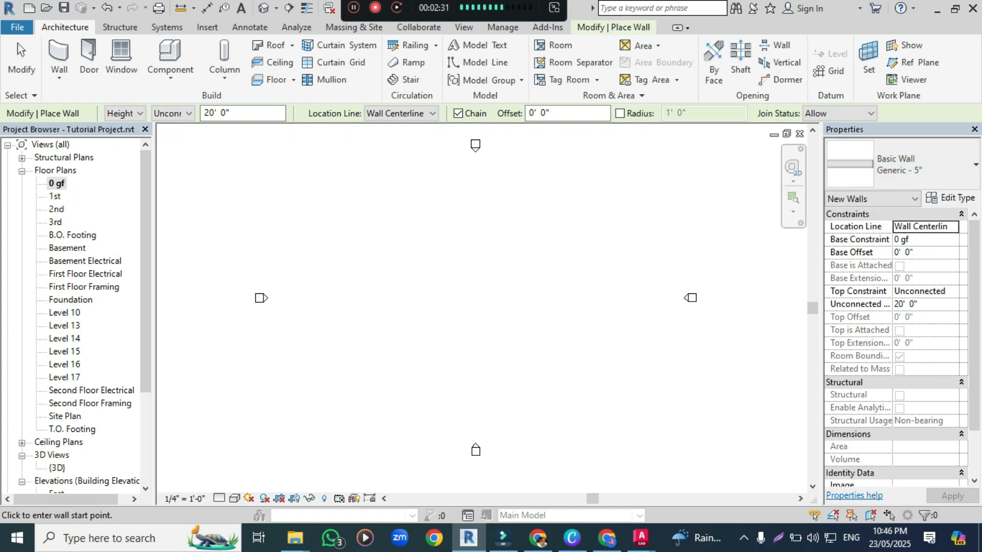
Draw a single horizontal wall 20' long in the upper middle of the 0 gf plan and end the wall chain
{"action": "left_click", "coordinate": [379, 262]}
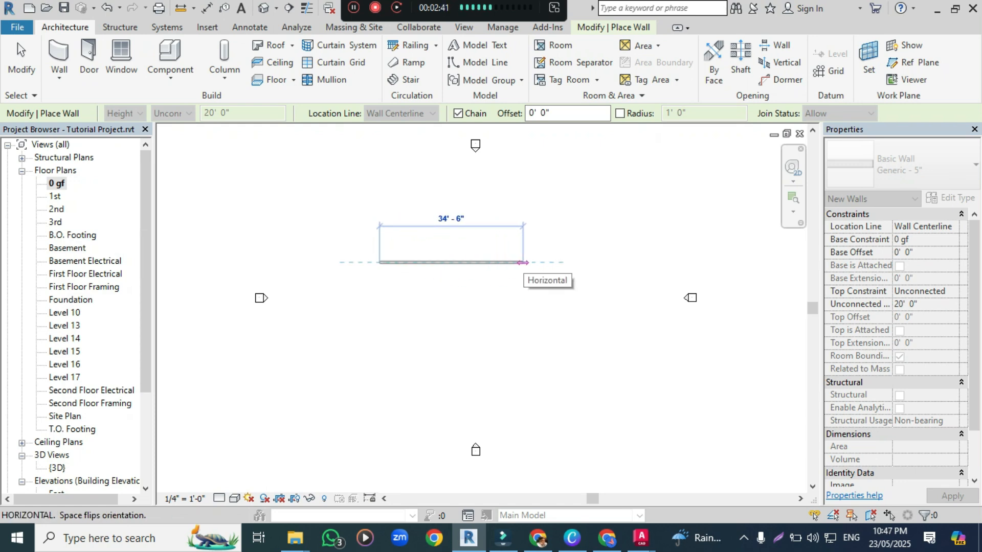
{"action": "type", "text": "20'"}
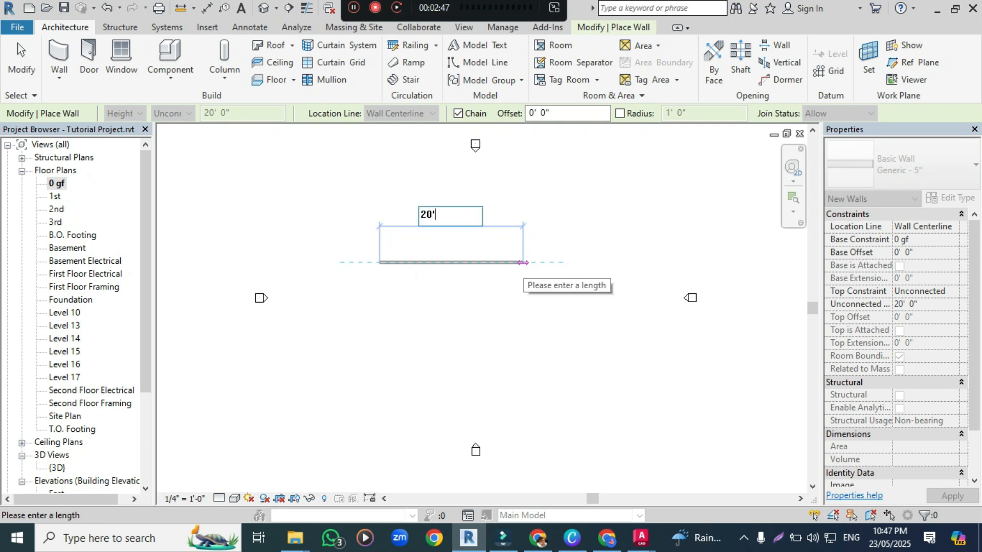
{"action": "key", "text": "Return"}
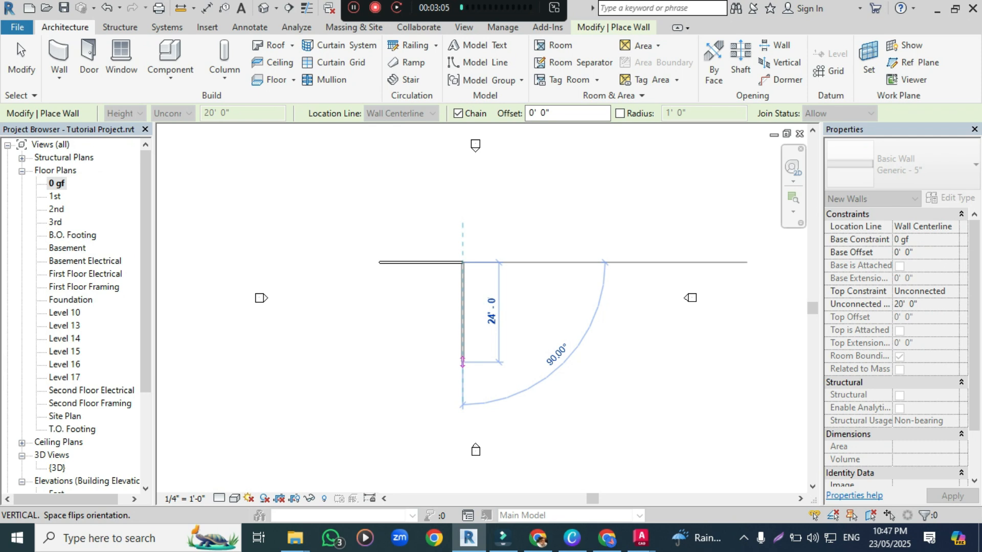
{"action": "key", "text": "Escape"}
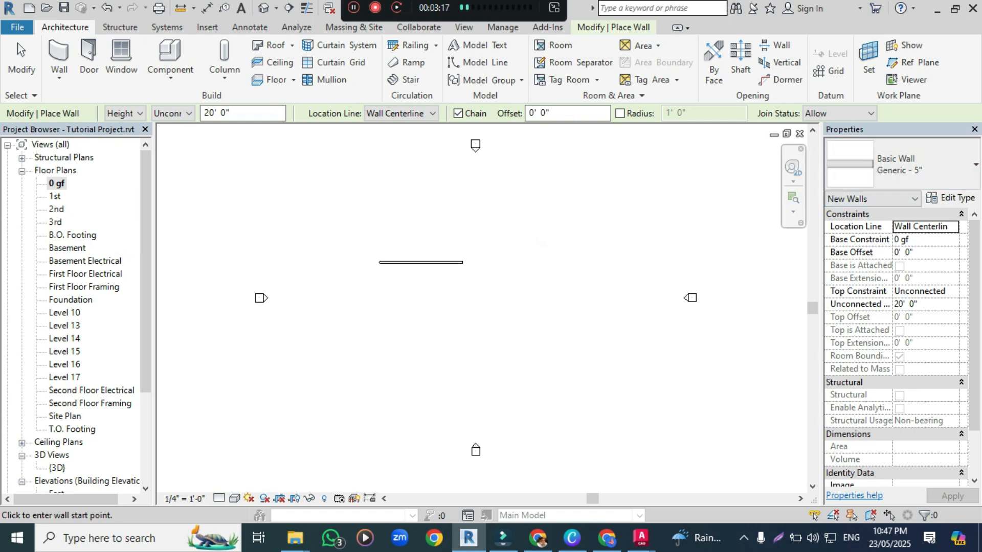
Draw a separate vertical wall to the right of the 20' wall and end the chain
{"action": "left_click", "coordinate": [583, 204]}
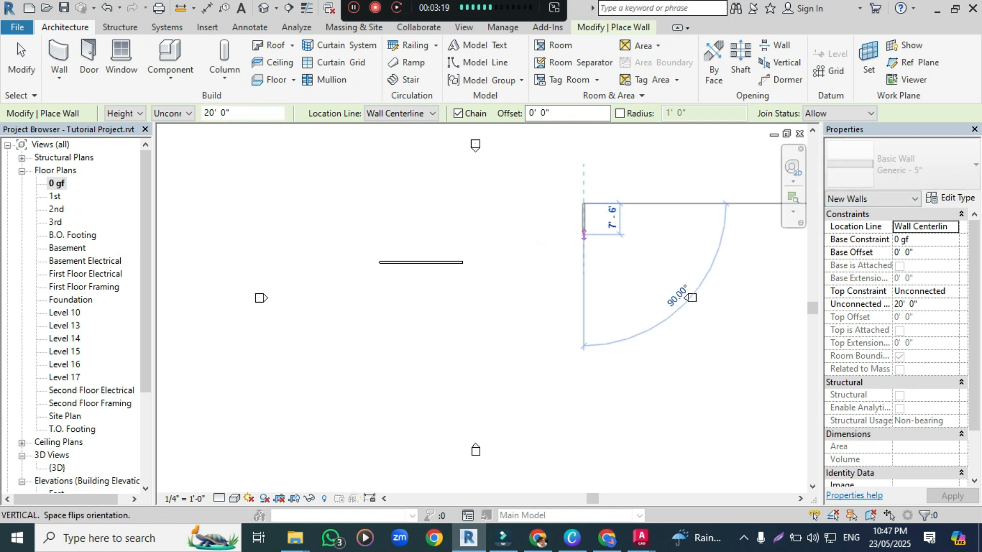
{"action": "left_click", "coordinate": [584, 313]}
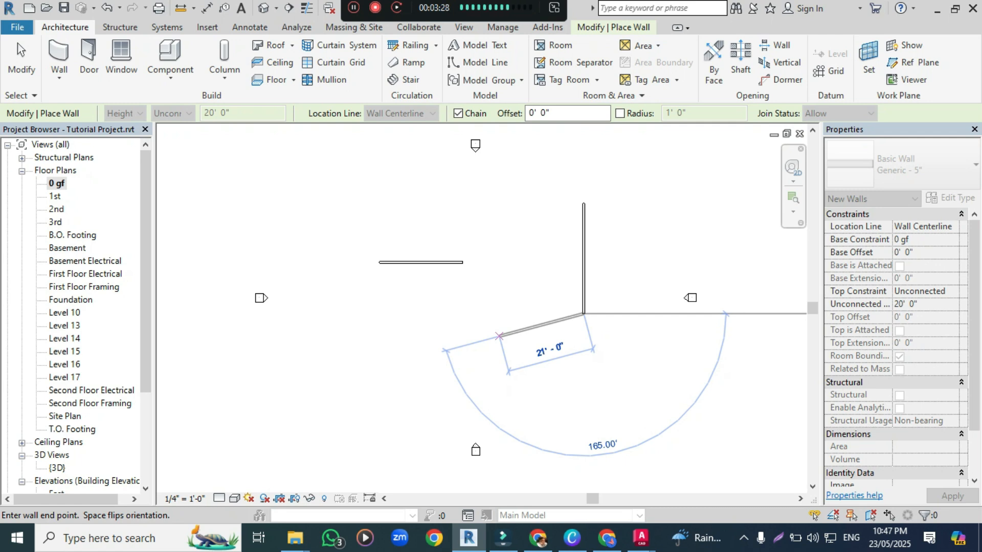
{"action": "key", "text": "Escape"}
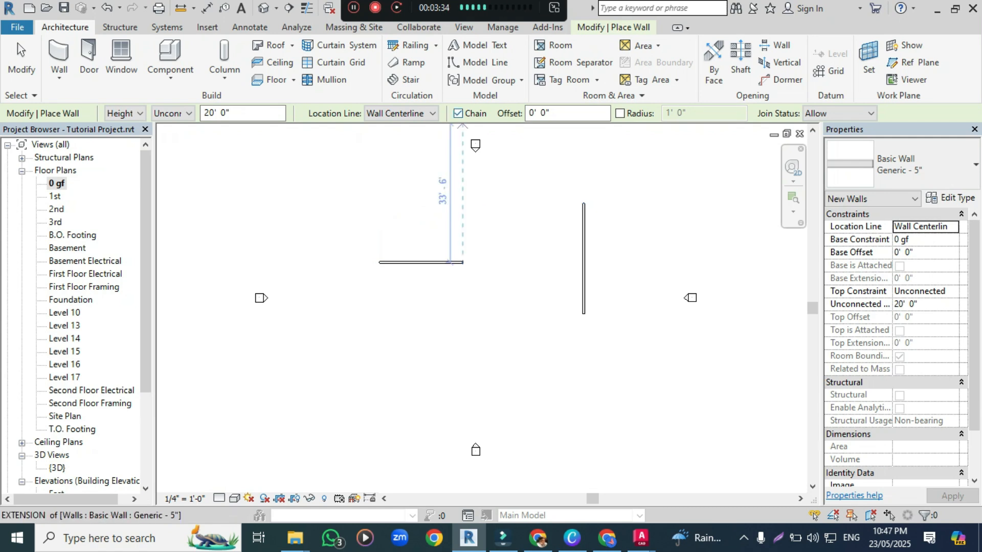
Turn off chained placement and draw two horizontal walls, about 25' long above the 20' wall and about 34' 6" long below it
{"action": "left_click", "coordinate": [459, 113]}
{"action": "left_click", "coordinate": [379, 203]}
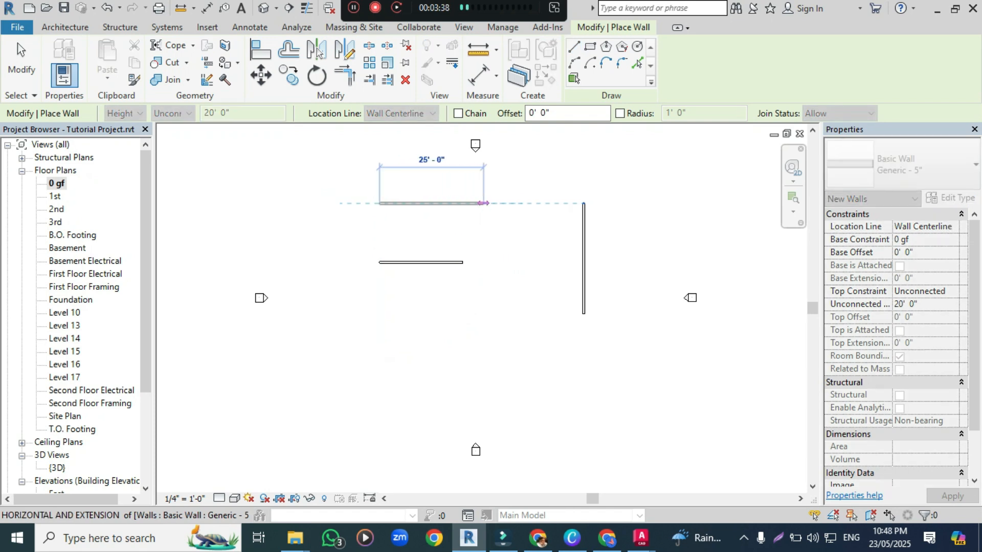
{"action": "left_click", "coordinate": [483, 203]}
{"action": "left_click", "coordinate": [379, 355]}
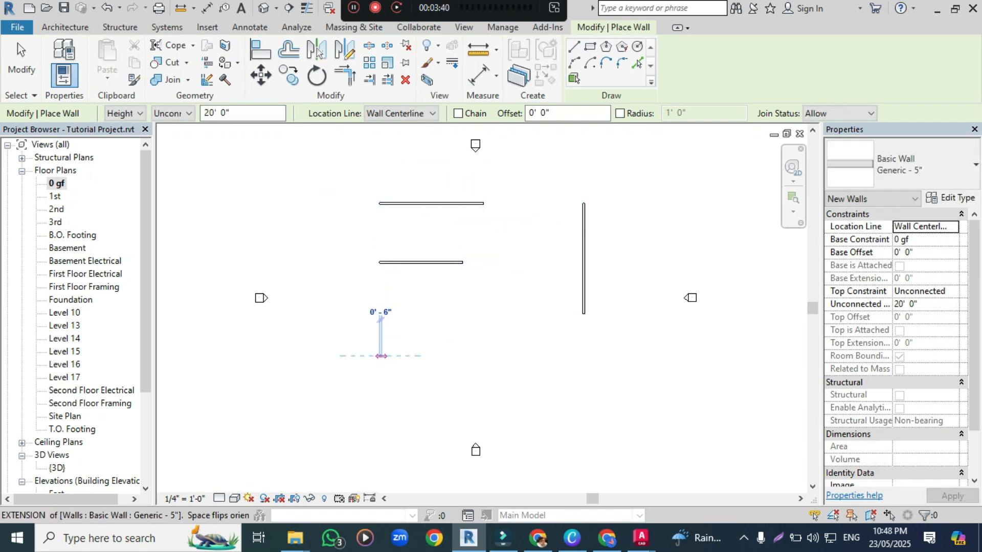
{"action": "left_click", "coordinate": [523, 356]}
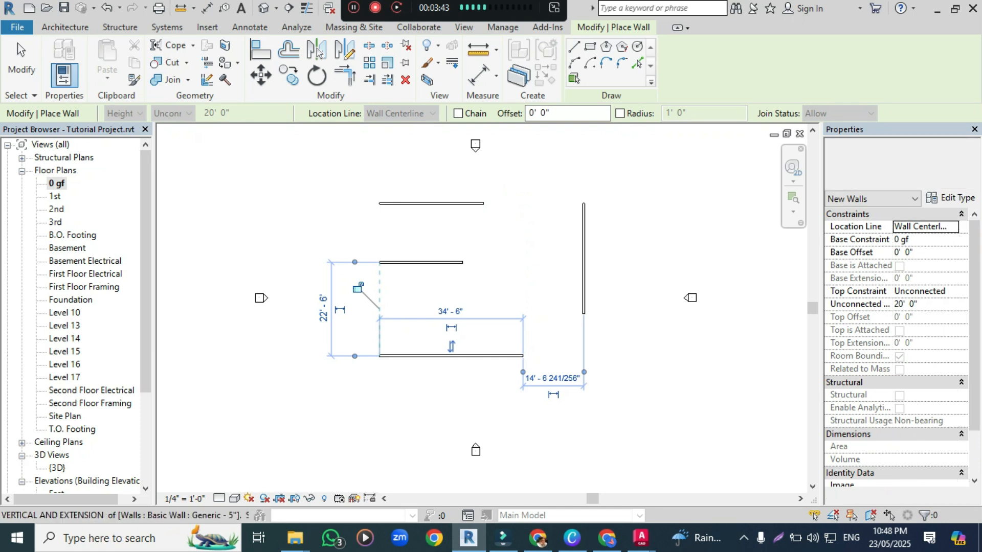
Draw a vertical wall about 29' long beside the existing vertical one and a horizontal wall between the two lower walls, ending wall placement
{"action": "left_click", "coordinate": [543, 193]}
{"action": "left_click", "coordinate": [543, 313]}
{"action": "key", "text": "Escape"}
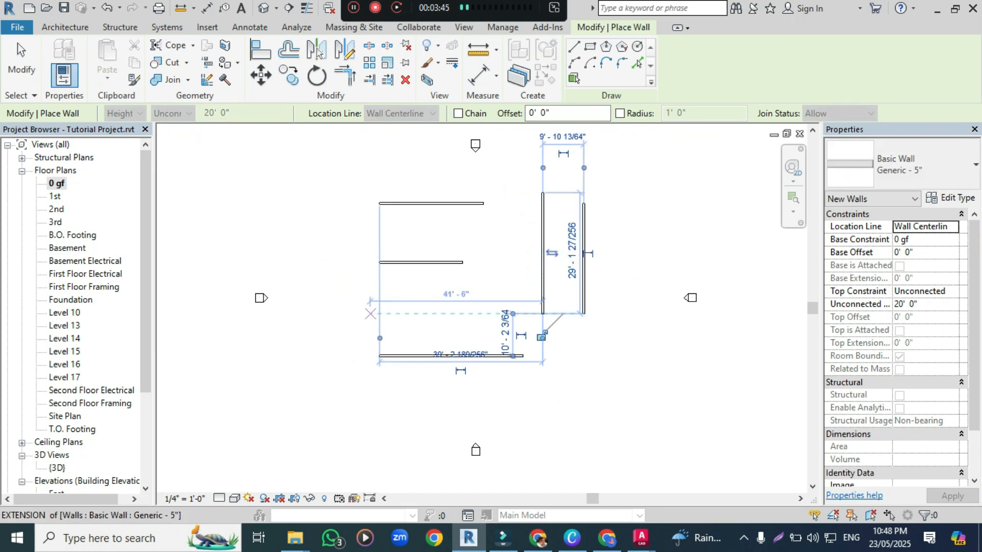
{"action": "left_click", "coordinate": [316, 300]}
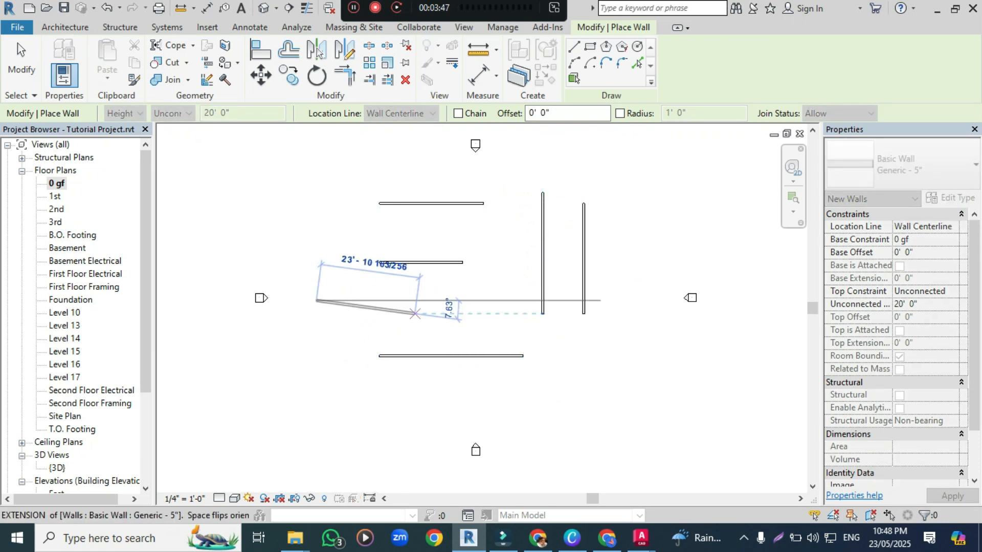
{"action": "left_click", "coordinate": [420, 300]}
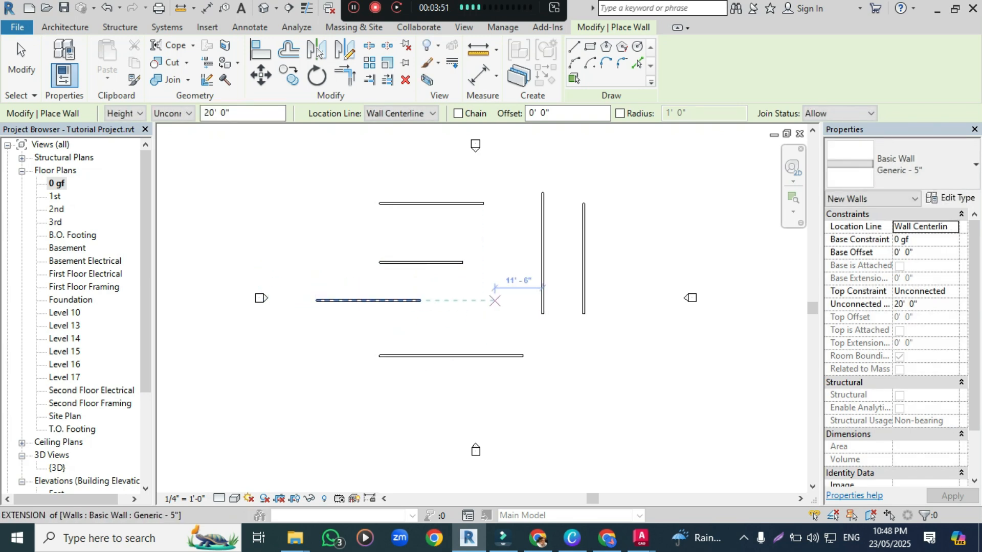
{"action": "key", "text": "Escape"}
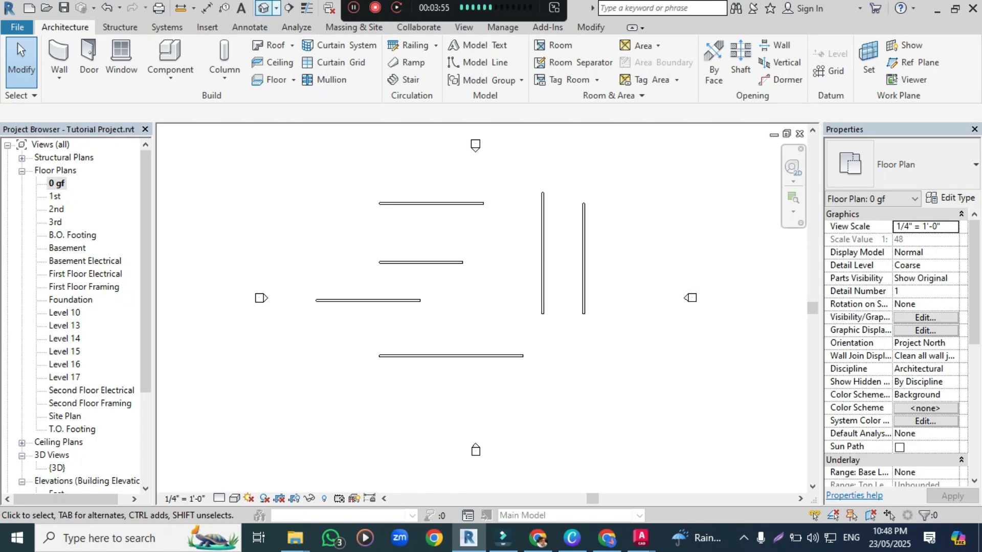
View the walls in 3D and in the East elevation, examining their height against the 0 gf, 1st and 2nd levels
{"action": "left_click", "coordinate": [264, 8]}
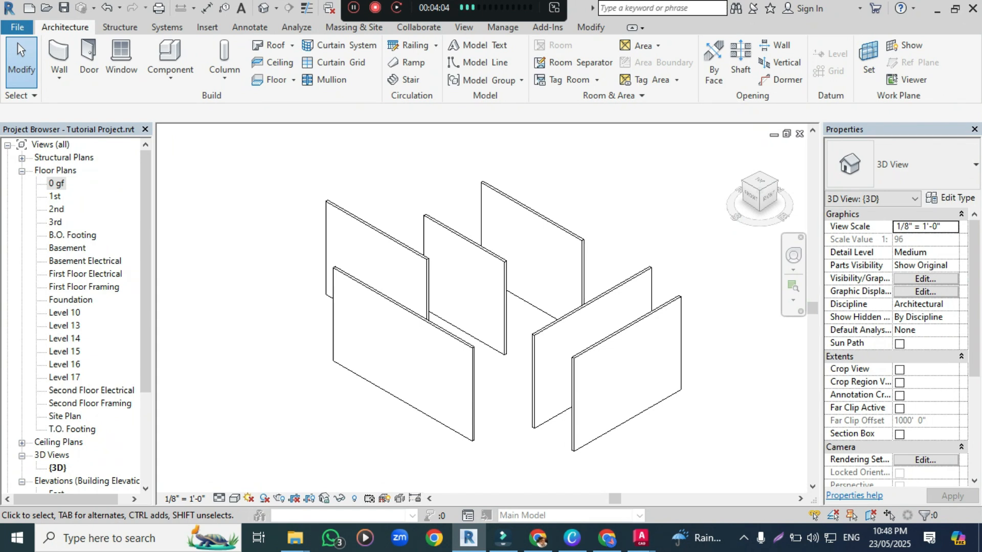
{"action": "scroll", "coordinate": [77, 317], "scroll_direction": "down", "scroll_amount": 5}
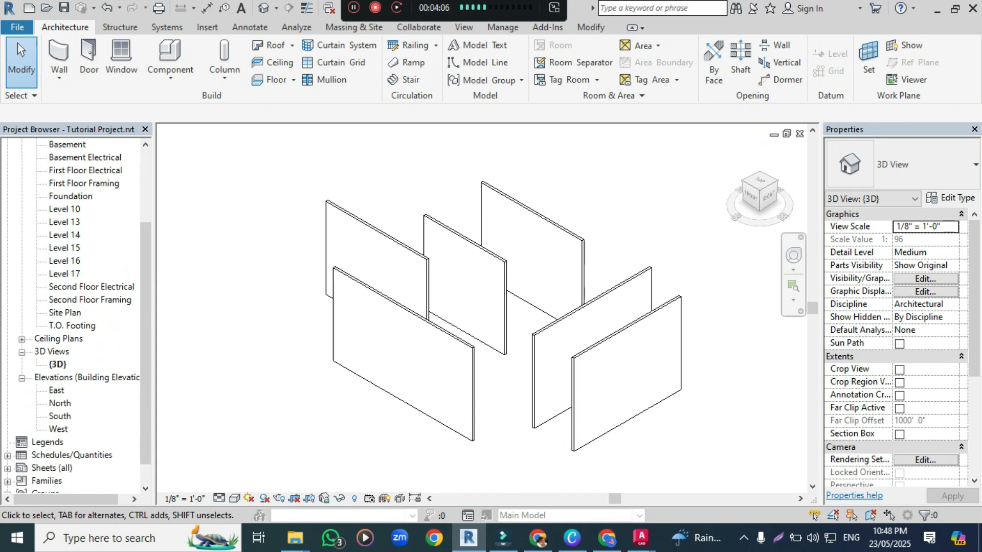
{"action": "double_click", "coordinate": [56, 364]}
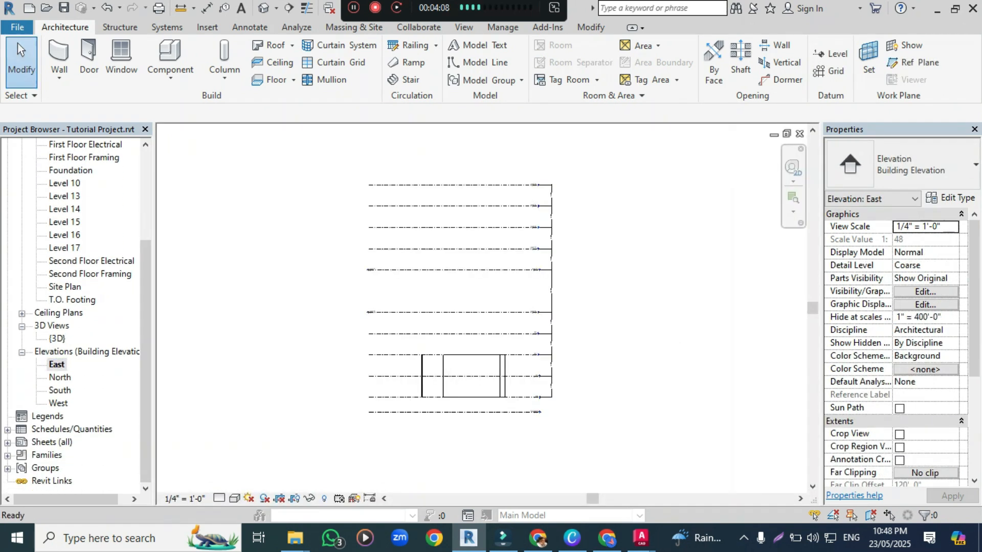
{"action": "scroll", "coordinate": [495, 409], "scroll_direction": "up", "scroll_amount": 6}
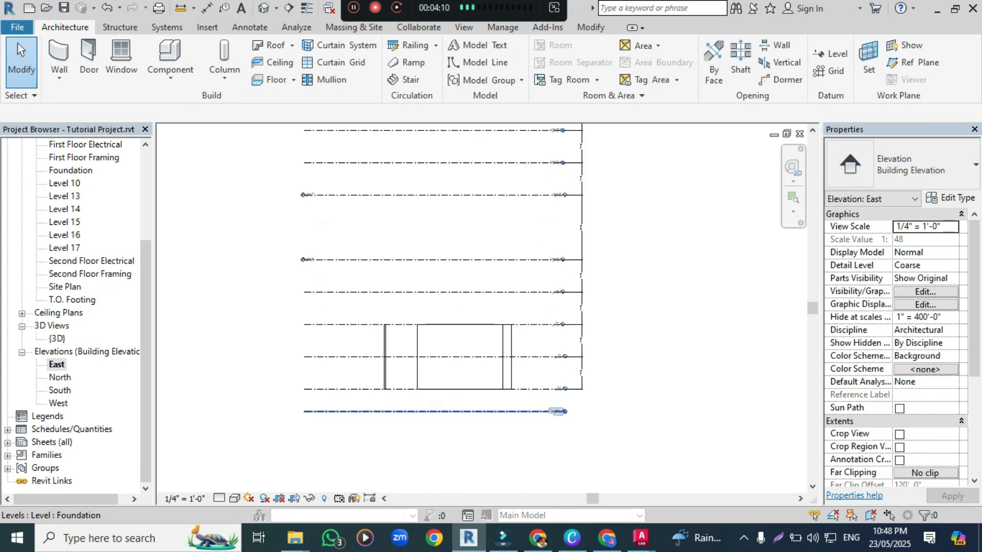
{"action": "scroll", "coordinate": [560, 388], "scroll_direction": "up", "scroll_amount": 2}
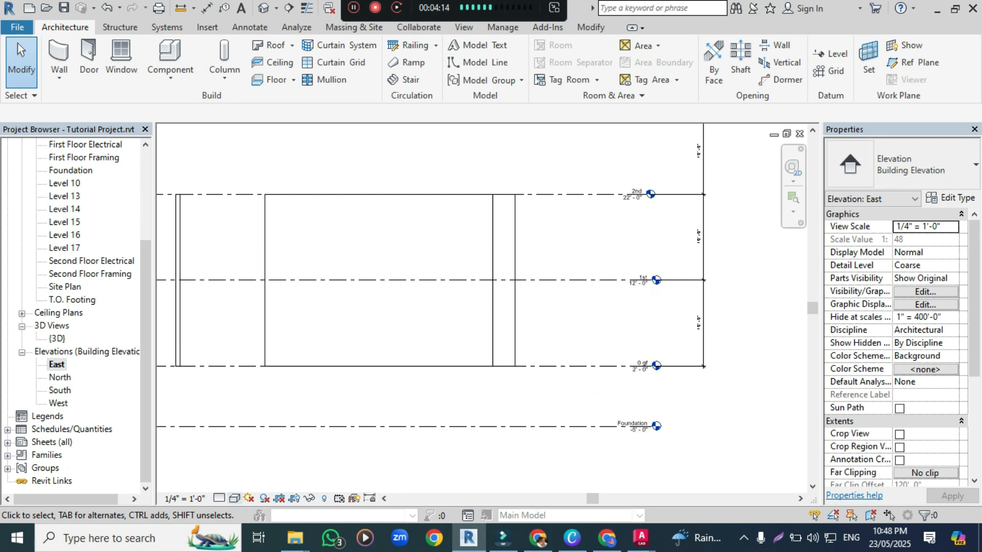
Display the East elevation in a shaded visual style and open the 0 gf floor plan from its level marker
{"action": "left_click", "coordinate": [235, 498]}
{"action": "left_click", "coordinate": [261, 439]}
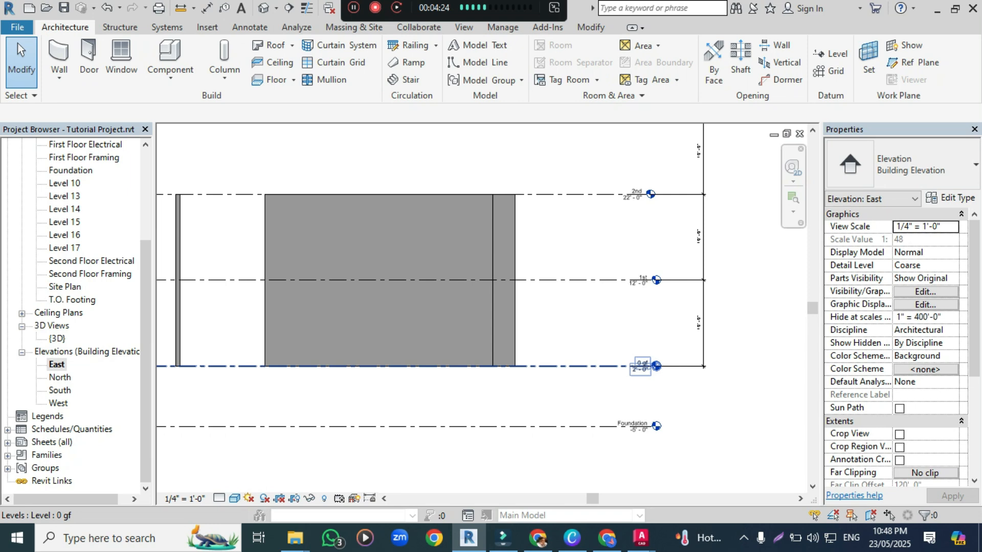
{"action": "double_click", "coordinate": [656, 366]}
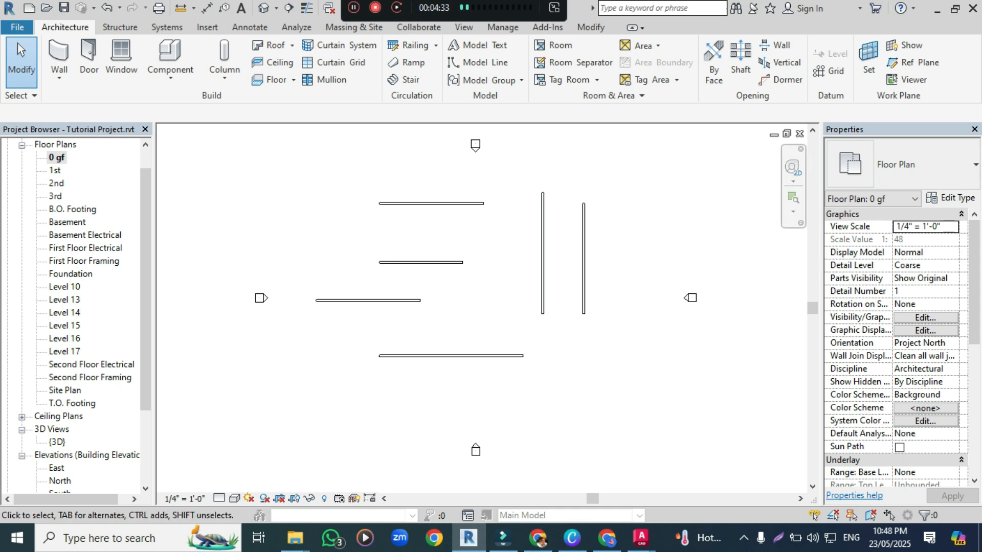
Start placing an architectural wall and review its location line, base constraint and top constraint properties
{"action": "left_click", "coordinate": [59, 74]}
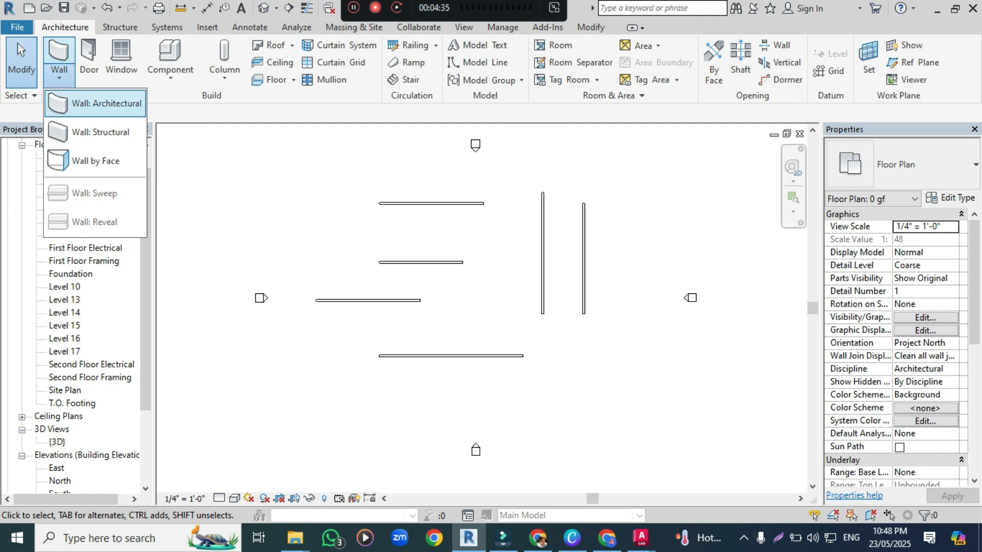
{"action": "left_click", "coordinate": [99, 102]}
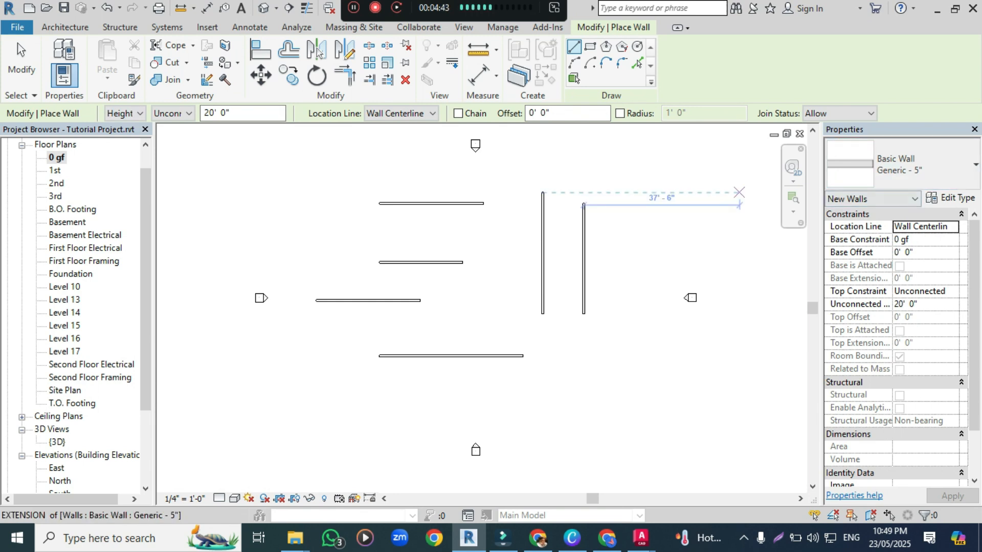
{"action": "scroll", "coordinate": [900, 276], "scroll_direction": "down", "scroll_amount": 2}
{"action": "scroll", "coordinate": [895, 306], "scroll_direction": "up", "scroll_amount": 2}
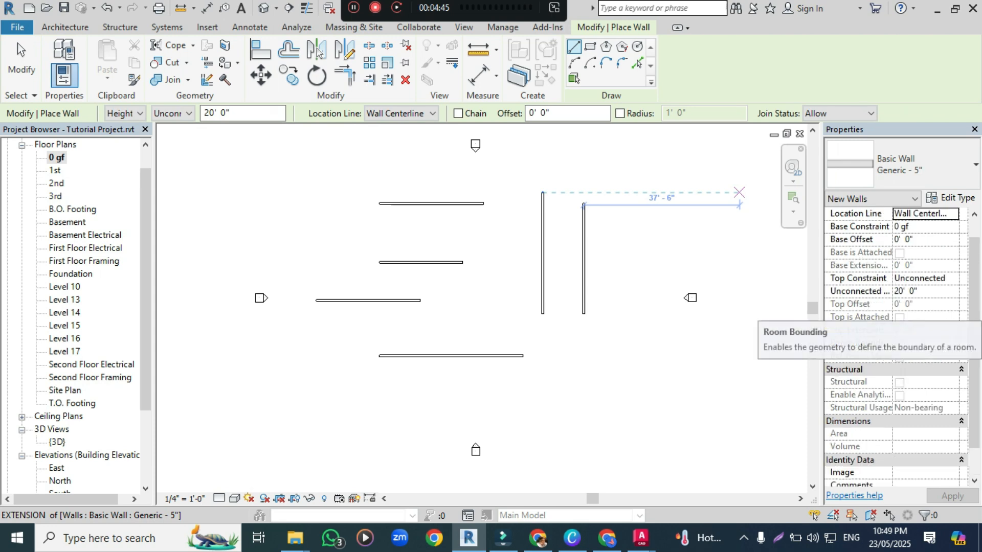
{"action": "scroll", "coordinate": [880, 312], "scroll_direction": "up", "scroll_amount": 1}
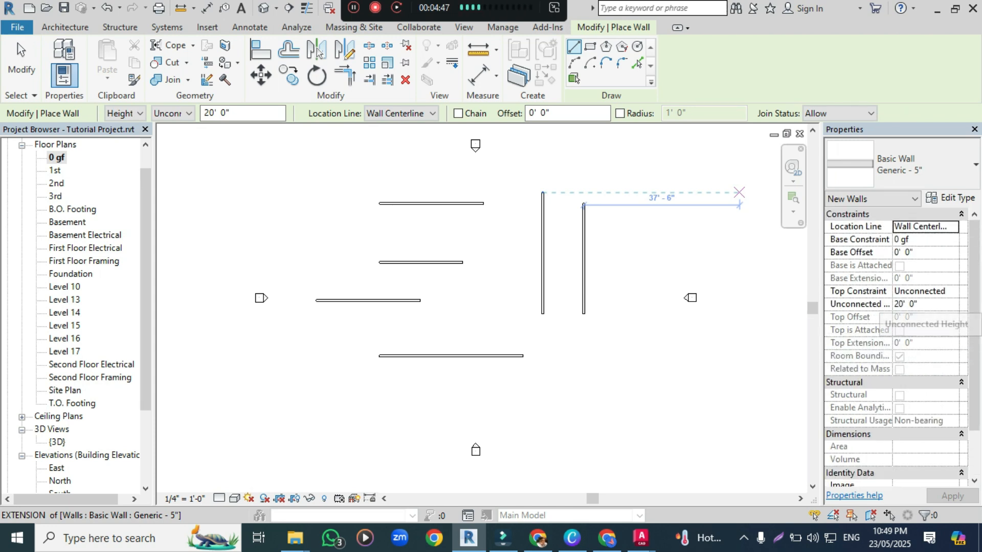
{"action": "scroll", "coordinate": [880, 317], "scroll_direction": "down", "scroll_amount": 1}
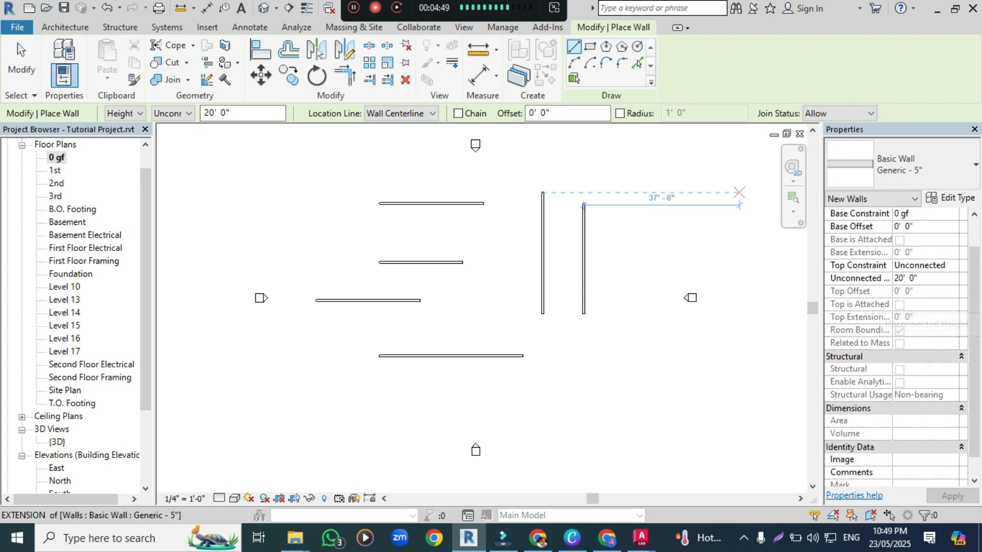
{"action": "scroll", "coordinate": [879, 317], "scroll_direction": "up", "scroll_amount": 1}
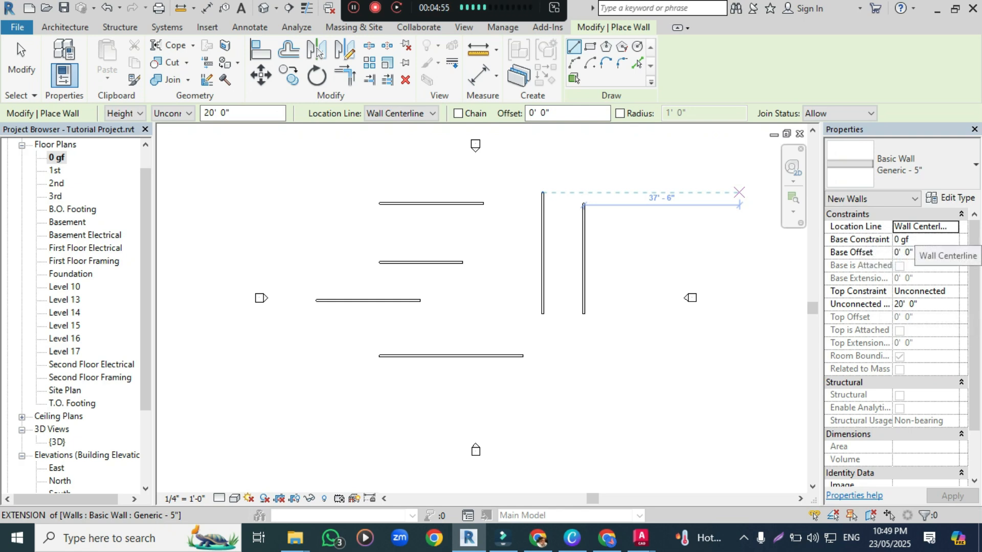
{"action": "key", "text": "Escape"}
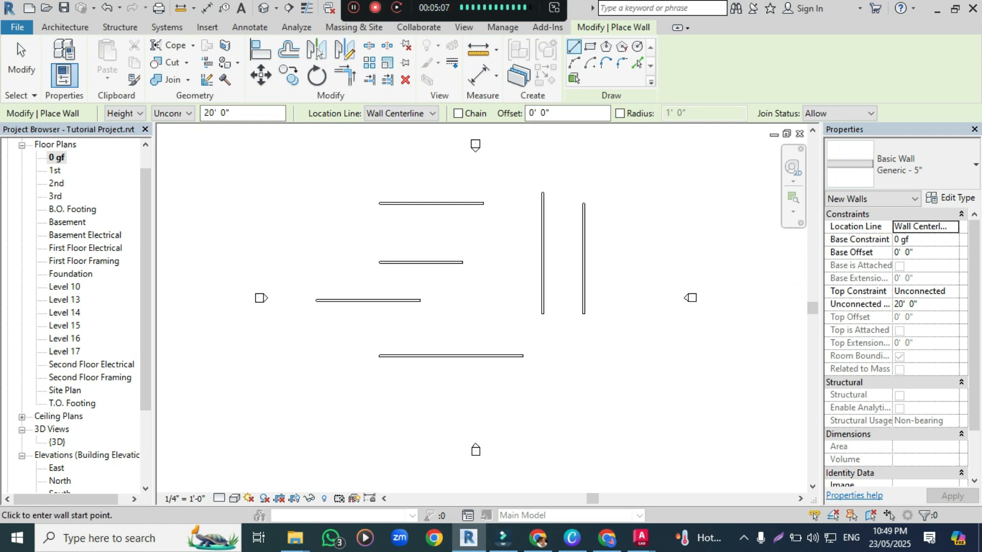
Set the location line for new walls to Finish Face: Exterior and try out the start of a horizontal wall
{"action": "left_click", "coordinate": [563, 360]}
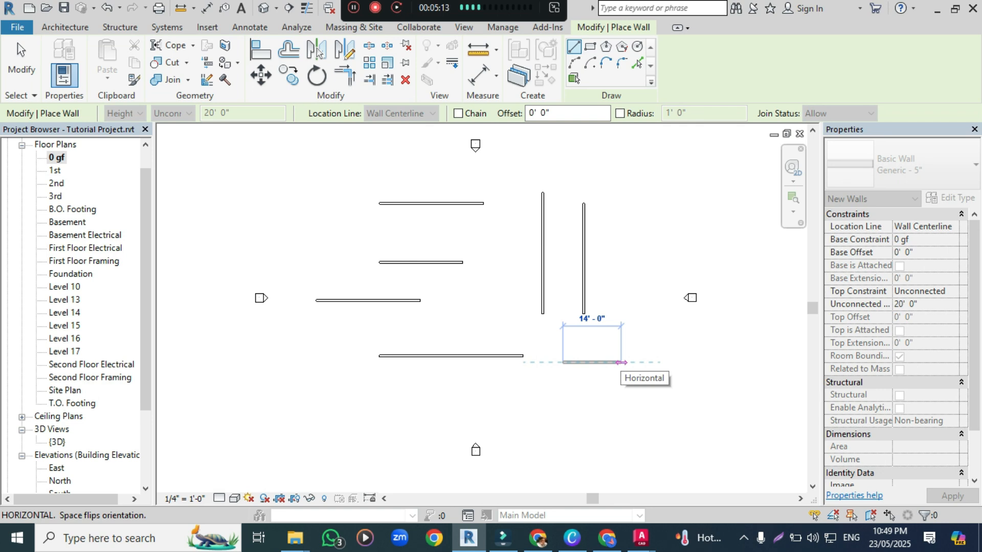
{"action": "key", "text": "Escape"}
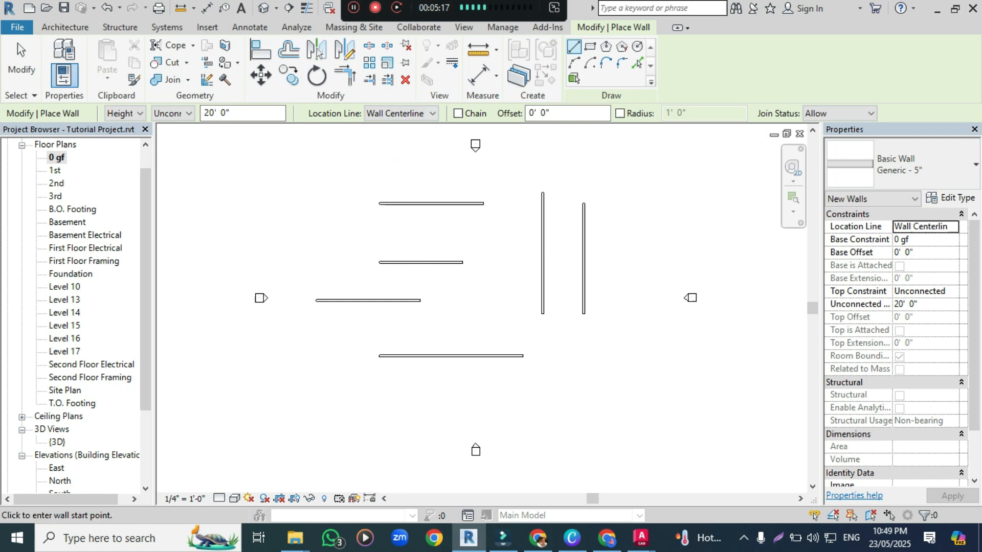
{"action": "left_click", "coordinate": [399, 113]}
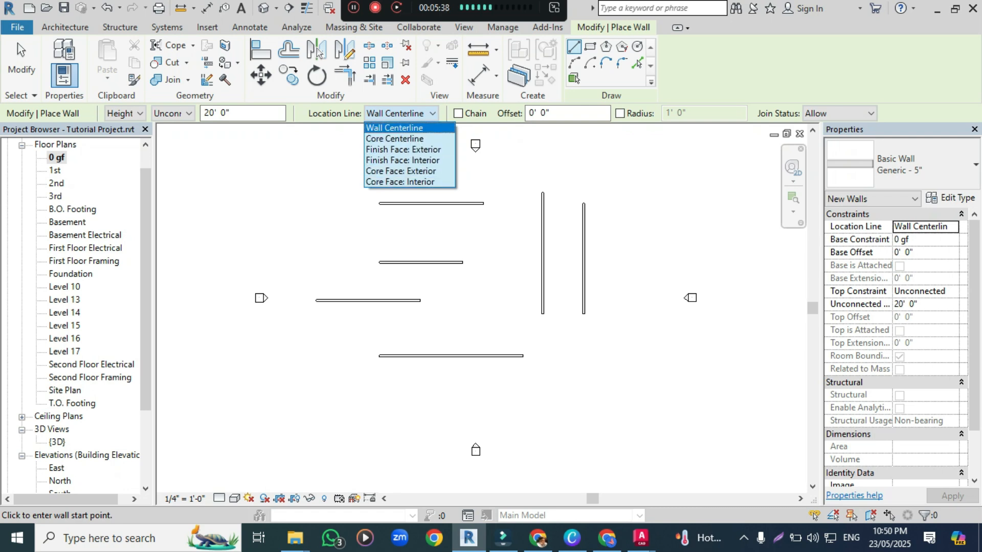
{"action": "key", "text": "Down"}
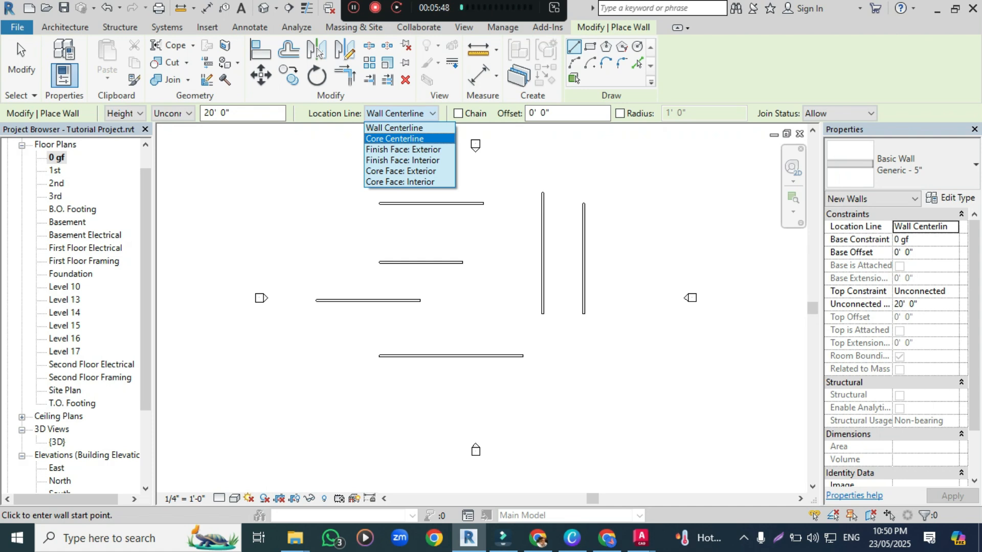
{"action": "key", "text": "Down"}
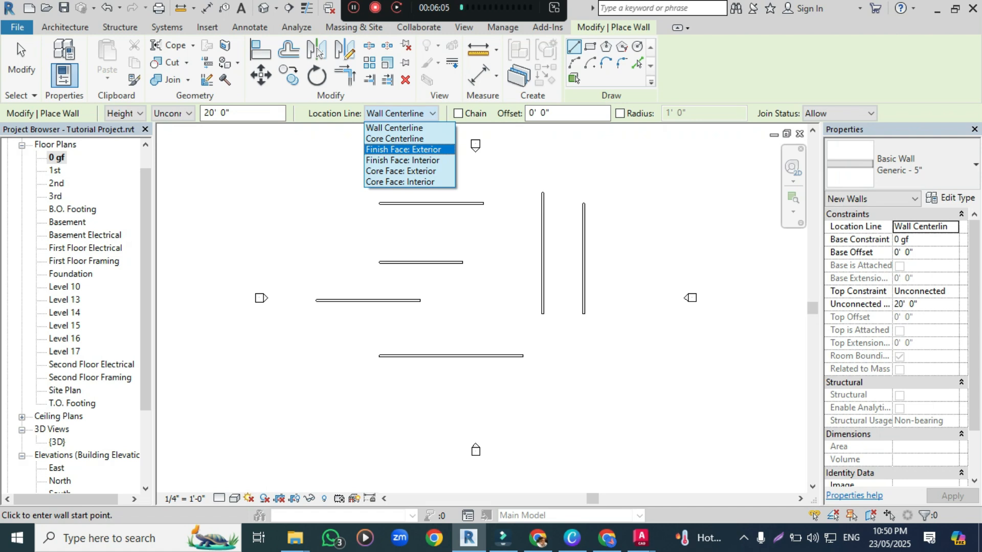
{"action": "left_click", "coordinate": [403, 150]}
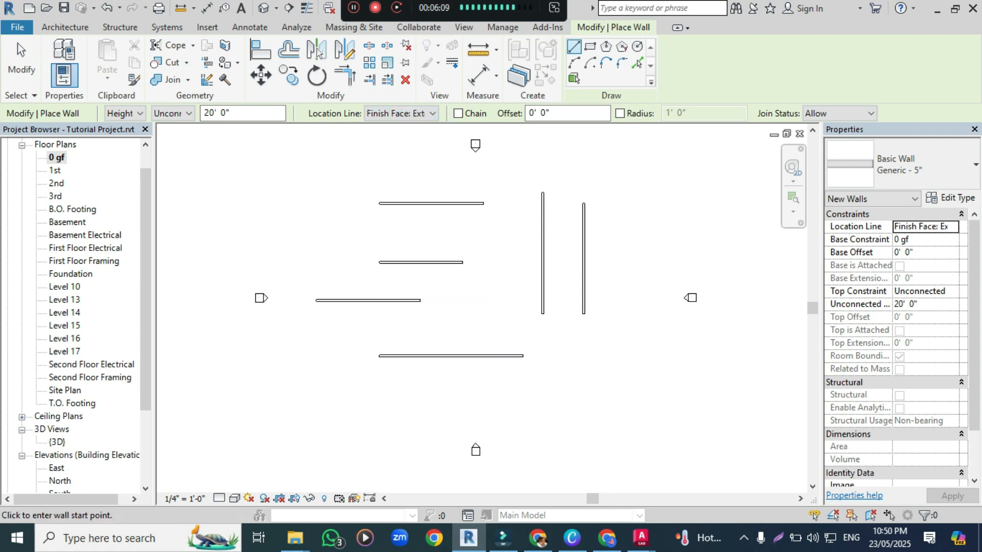
{"action": "left_click", "coordinate": [621, 347]}
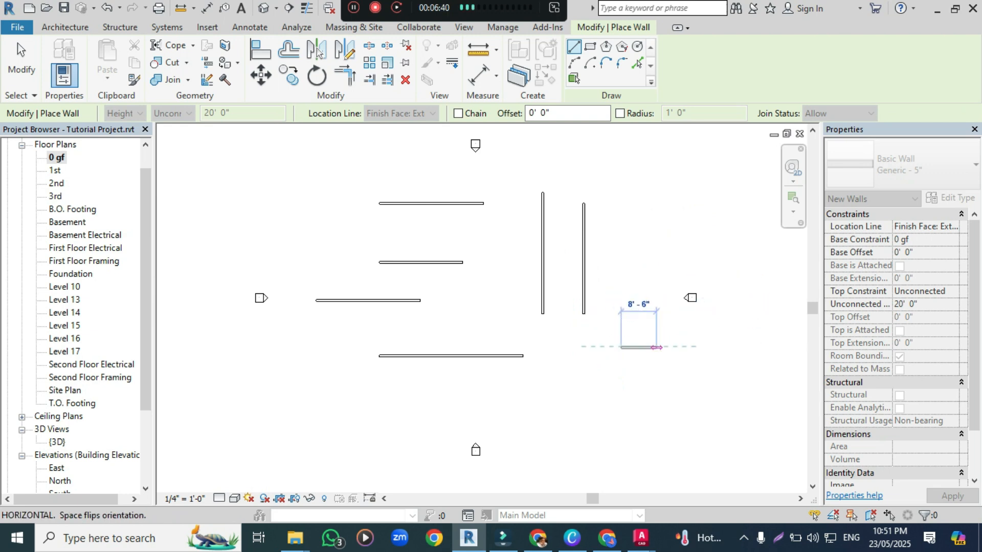
{"action": "key", "text": "Escape"}
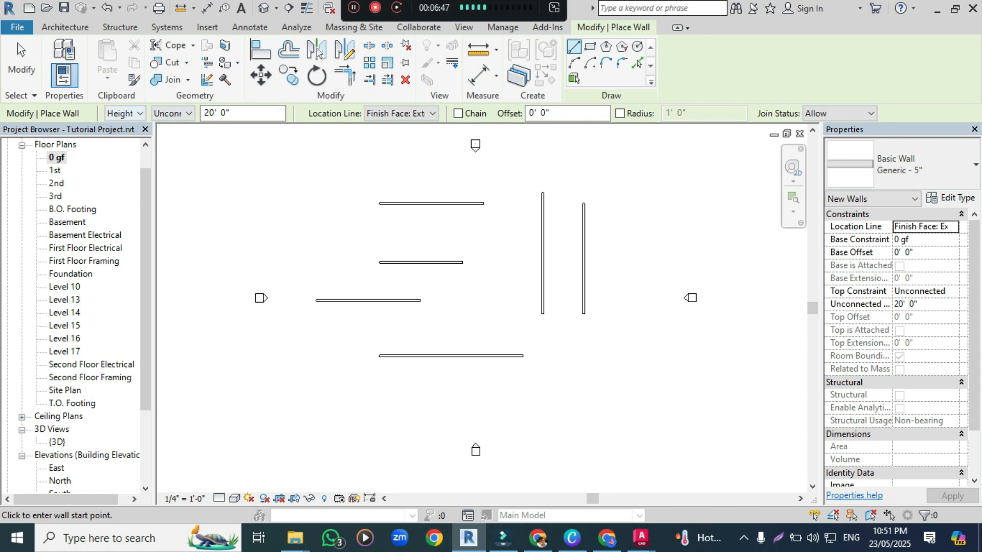
Review the height and depth options and set the height of new walls to reach level 1st
{"action": "left_click", "coordinate": [126, 113]}
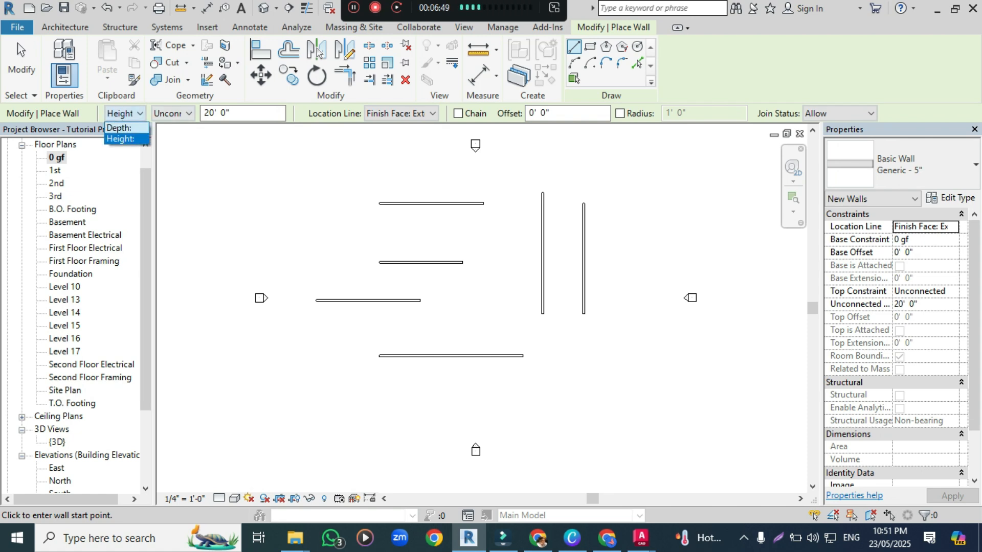
{"action": "left_click", "coordinate": [126, 113]}
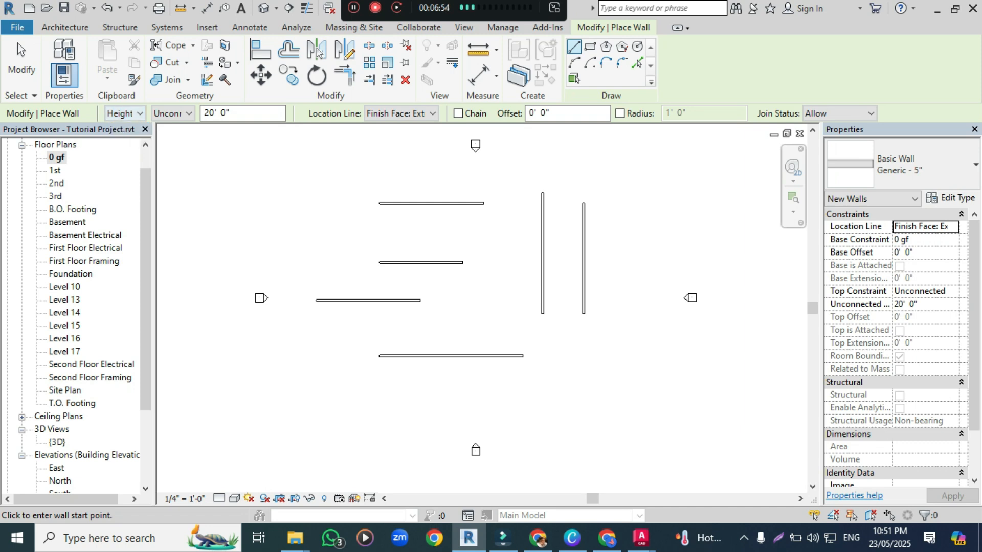
{"action": "left_click", "coordinate": [172, 114]}
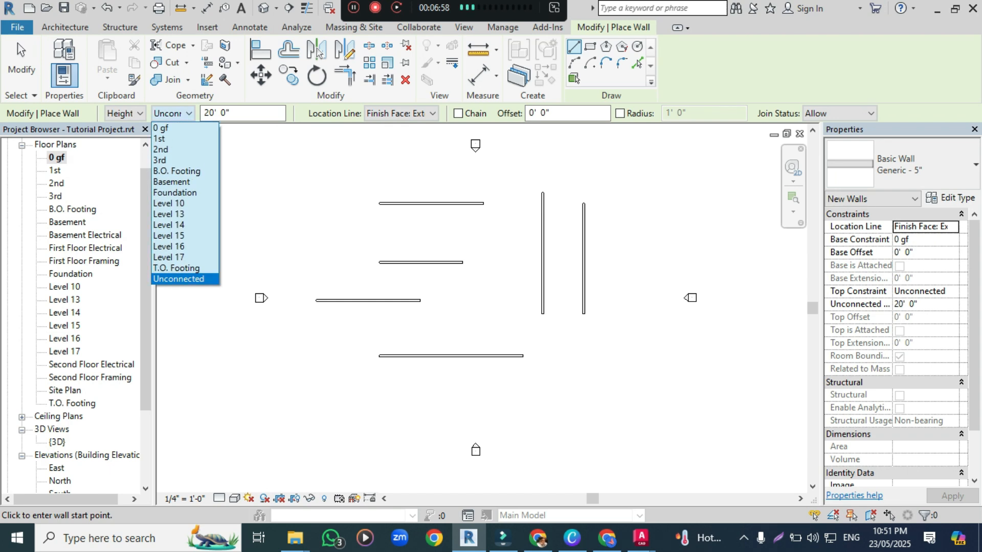
{"action": "left_click", "coordinate": [172, 114]}
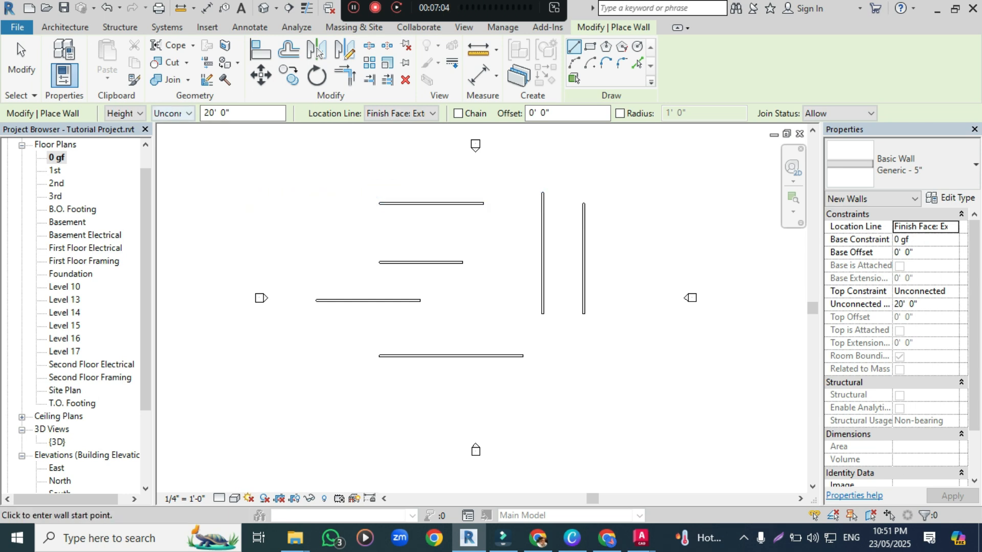
{"action": "left_click", "coordinate": [188, 114]}
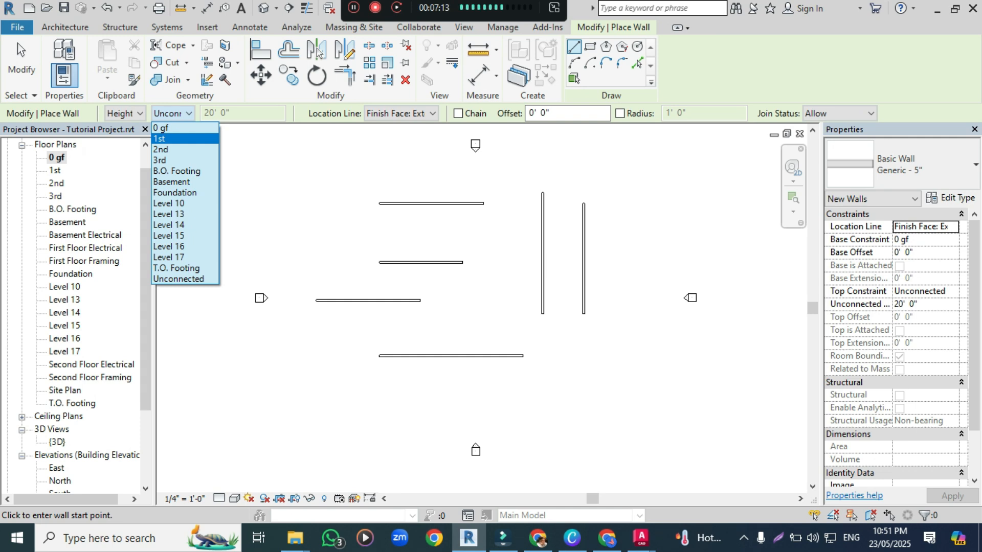
{"action": "key", "text": "Return"}
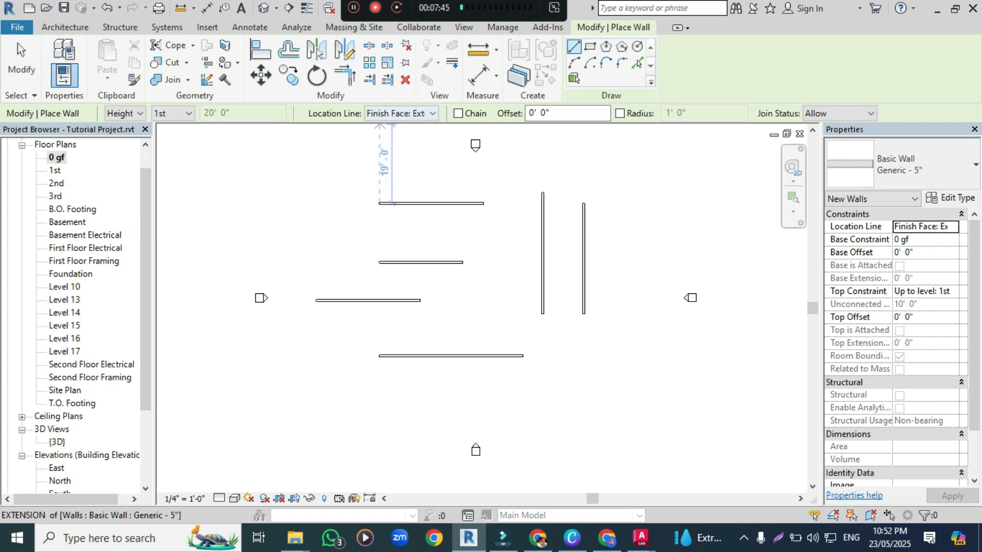
Draw a horizontal wall about 23' 6" long above and to the left of the uppermost existing horizontal wall
{"action": "key", "text": "Escape"}
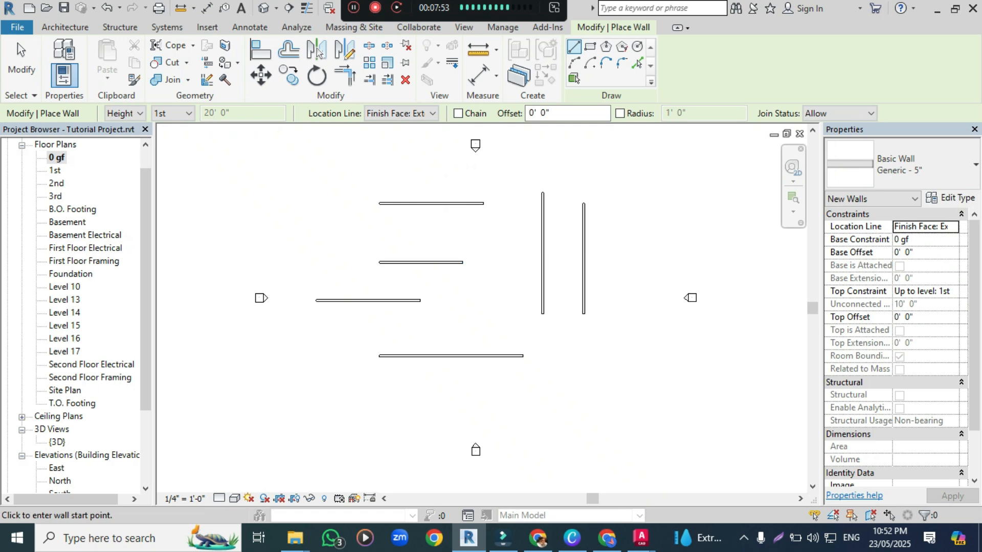
{"action": "left_click", "coordinate": [262, 180]}
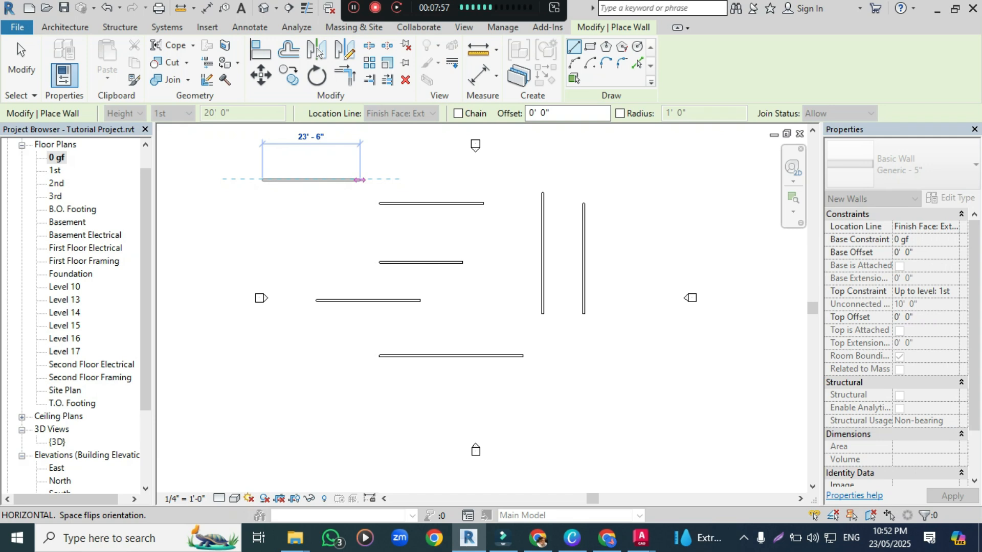
{"action": "left_click", "coordinate": [361, 181]}
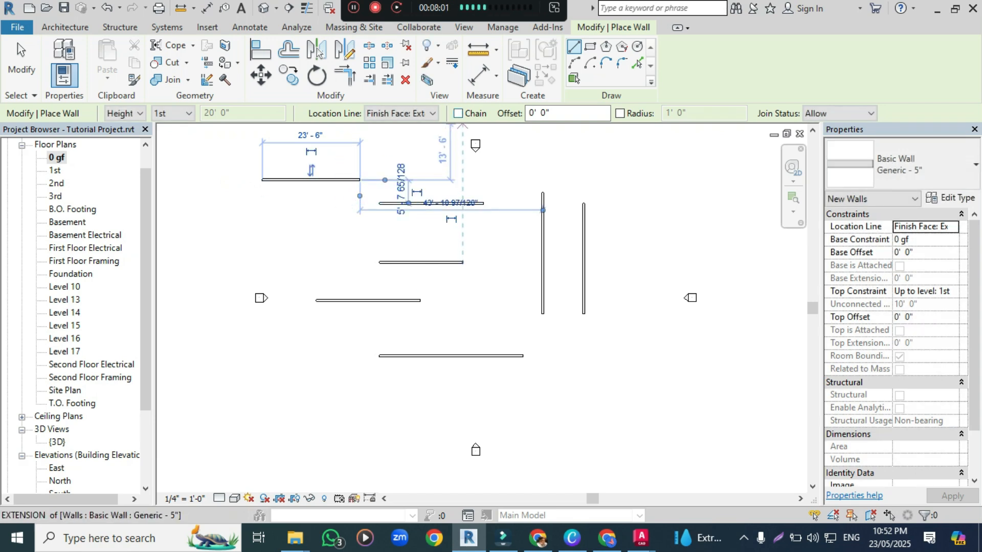
Turn on chained placement and draw five connected walls in a zigzag to the right of the two vertical walls, then end the chain
{"action": "left_click", "coordinate": [595, 162]}
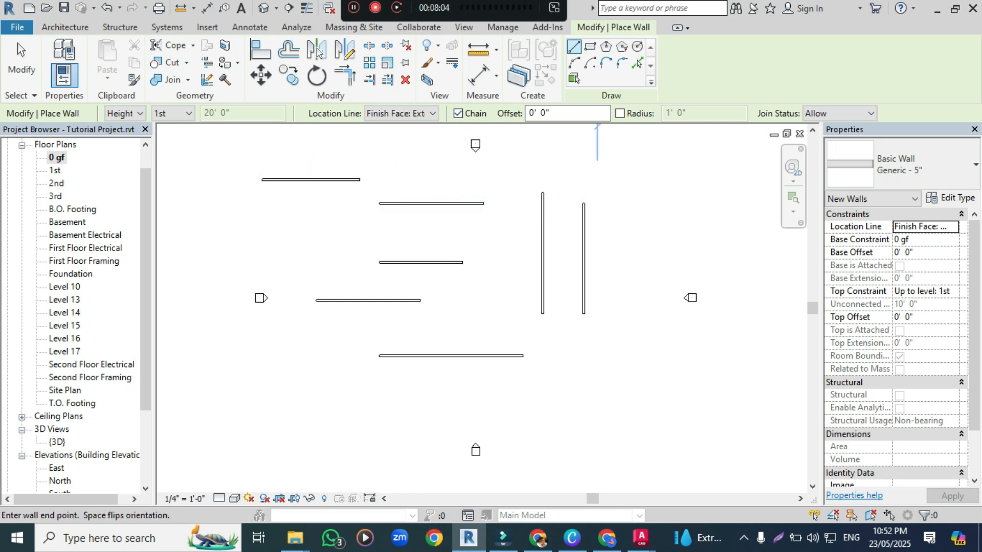
{"action": "left_click", "coordinate": [670, 162]}
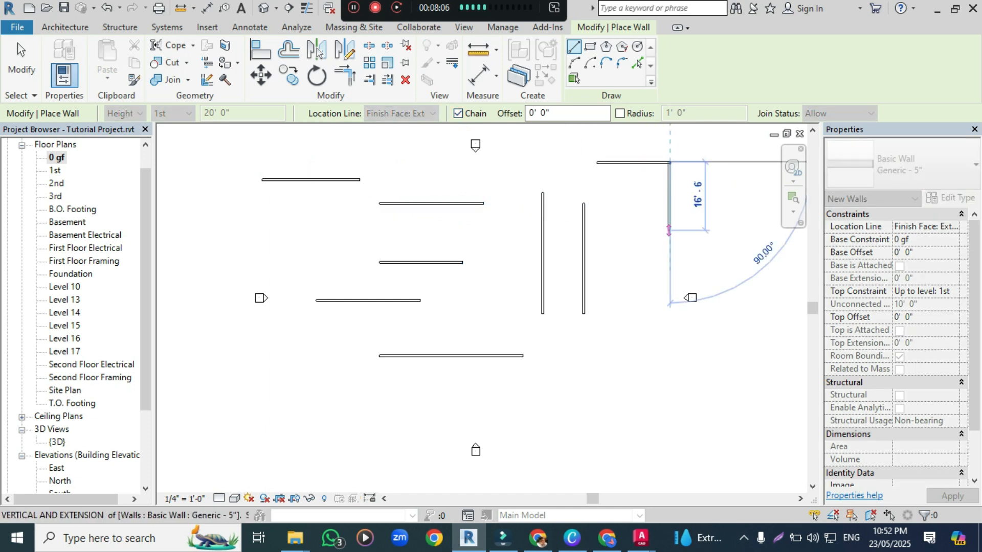
{"action": "left_click", "coordinate": [668, 230]}
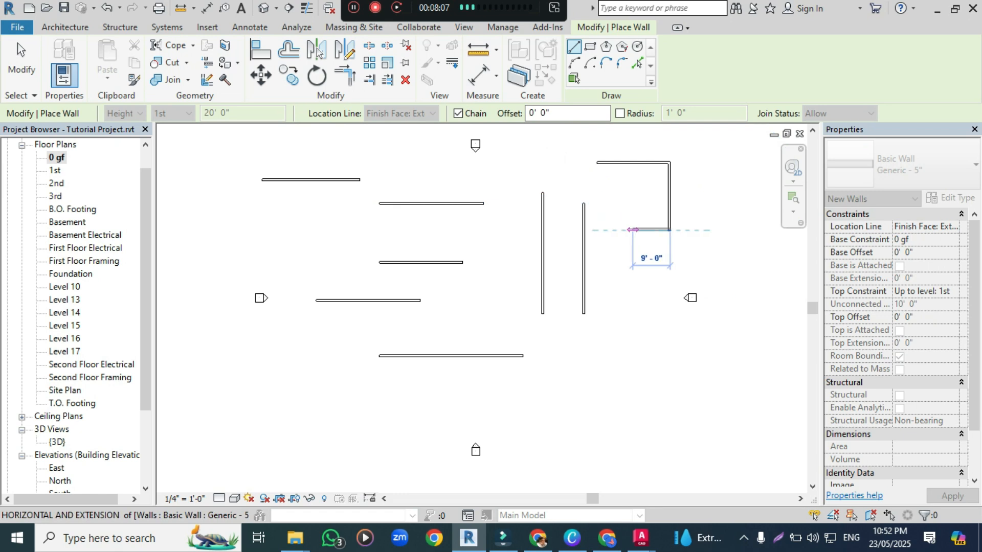
{"action": "left_click", "coordinate": [624, 275]}
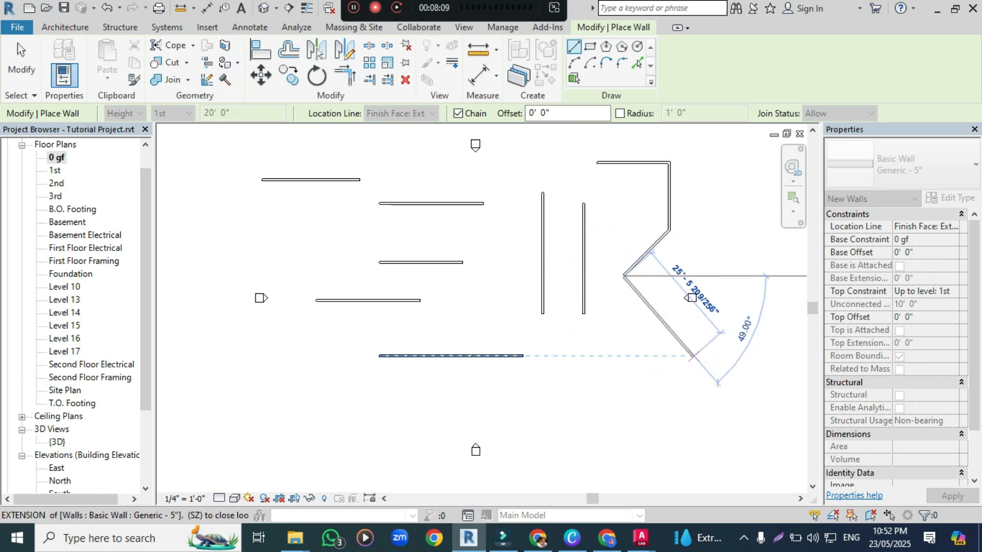
{"action": "left_click", "coordinate": [693, 356]}
{"action": "left_click", "coordinate": [616, 400]}
{"action": "key", "text": "Escape"}
{"action": "key", "text": "Escape"}
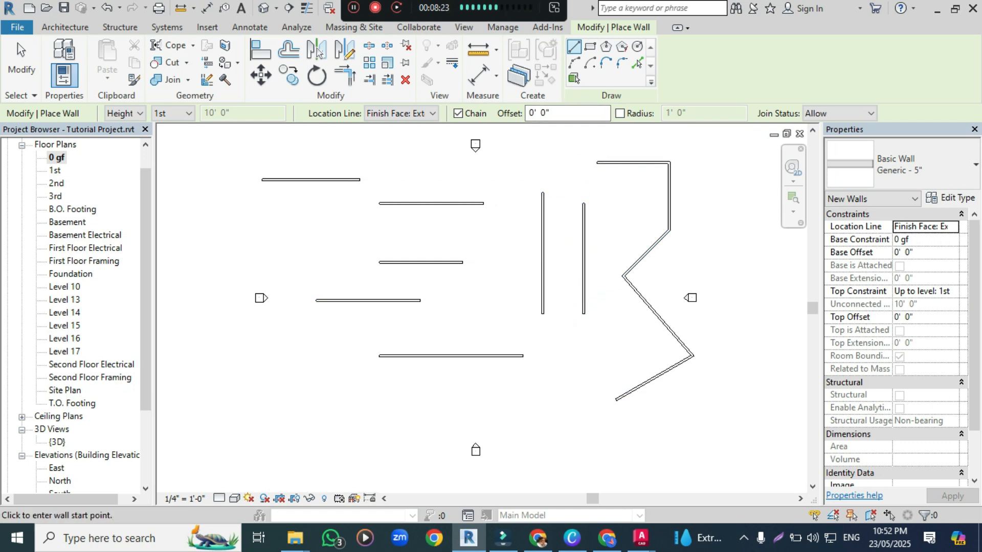
Set the wall placement offset to 2' and try out a horizontal wall below the lowest horizontal wall
{"action": "left_click", "coordinate": [555, 114]}
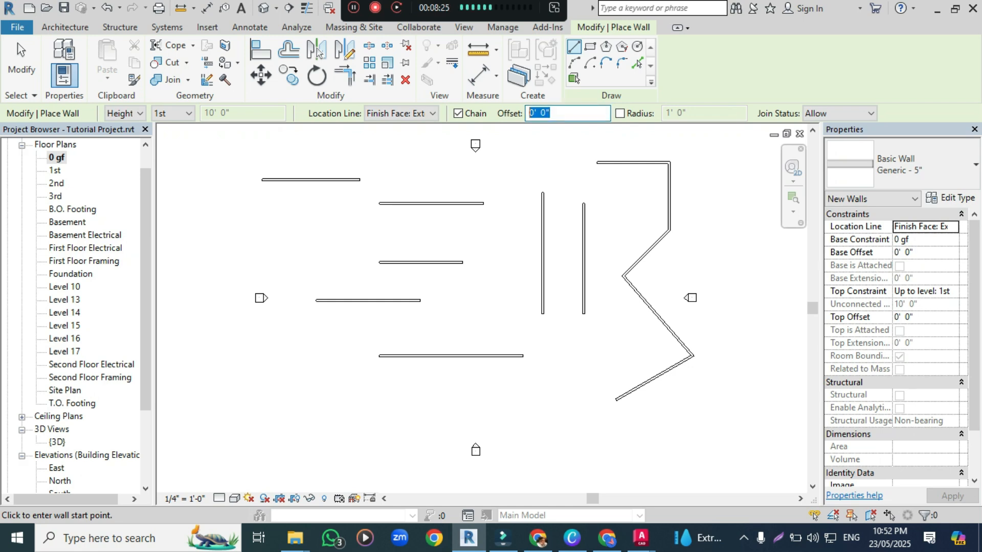
{"action": "type", "text": "2"}
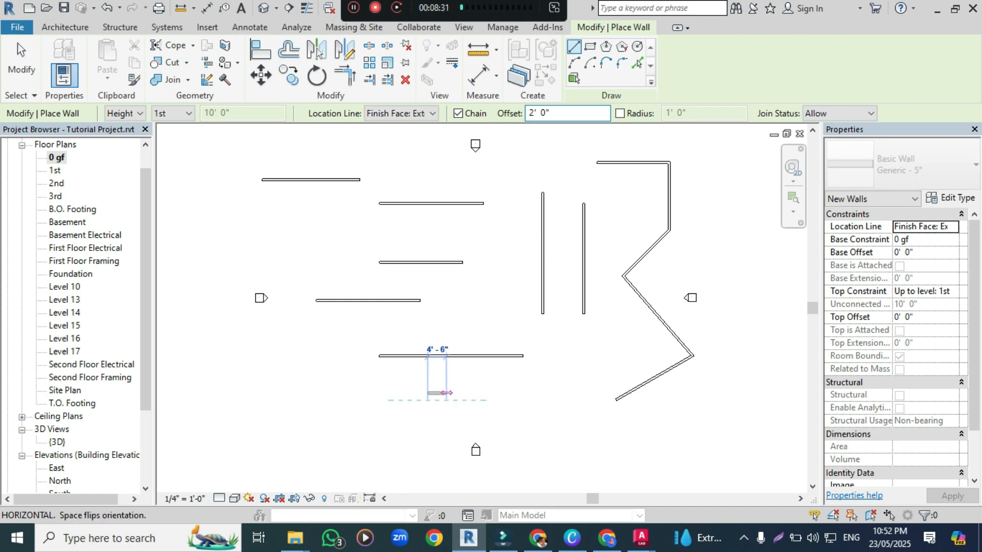
{"action": "left_click", "coordinate": [429, 399]}
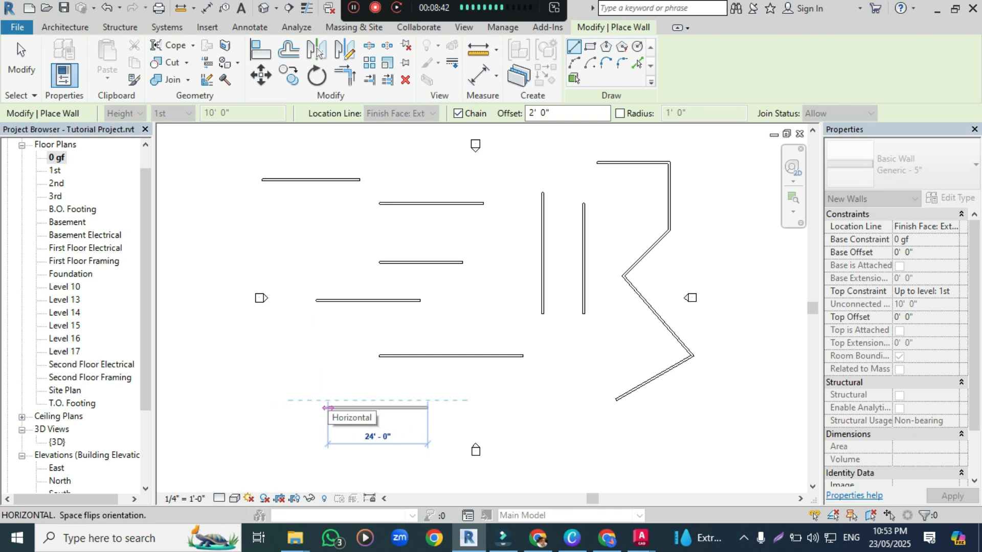
{"action": "key", "text": "Escape"}
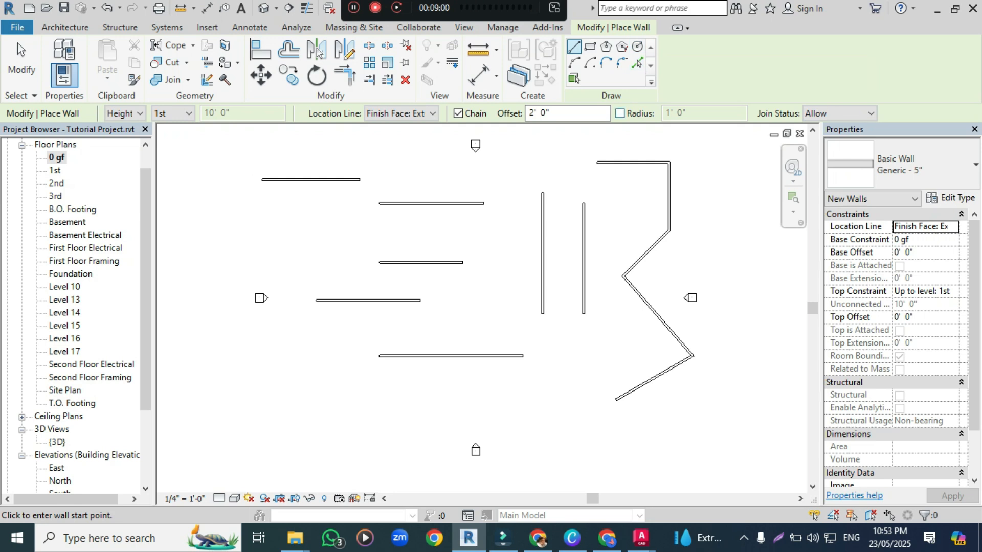
{"action": "left_click", "coordinate": [620, 113]}
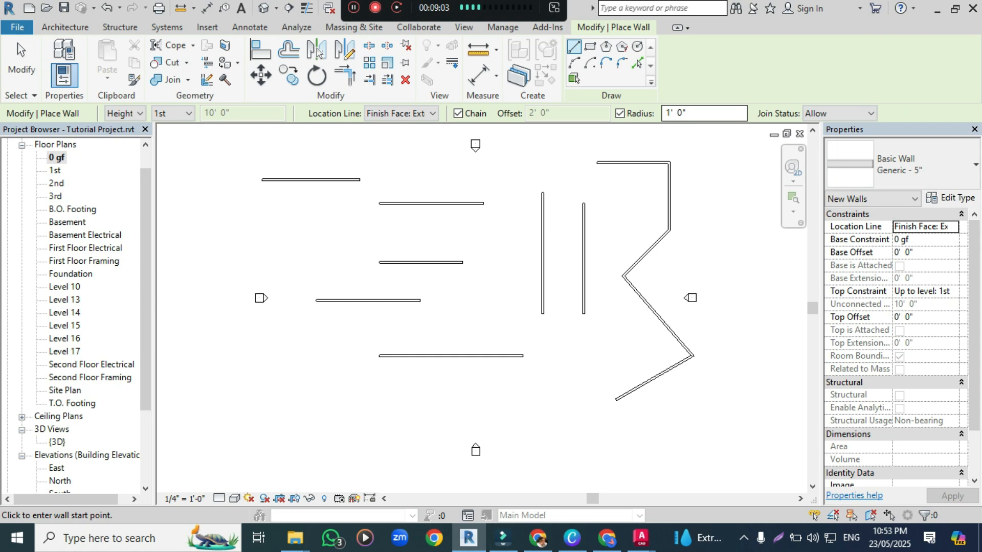
{"action": "left_click", "coordinate": [736, 276]}
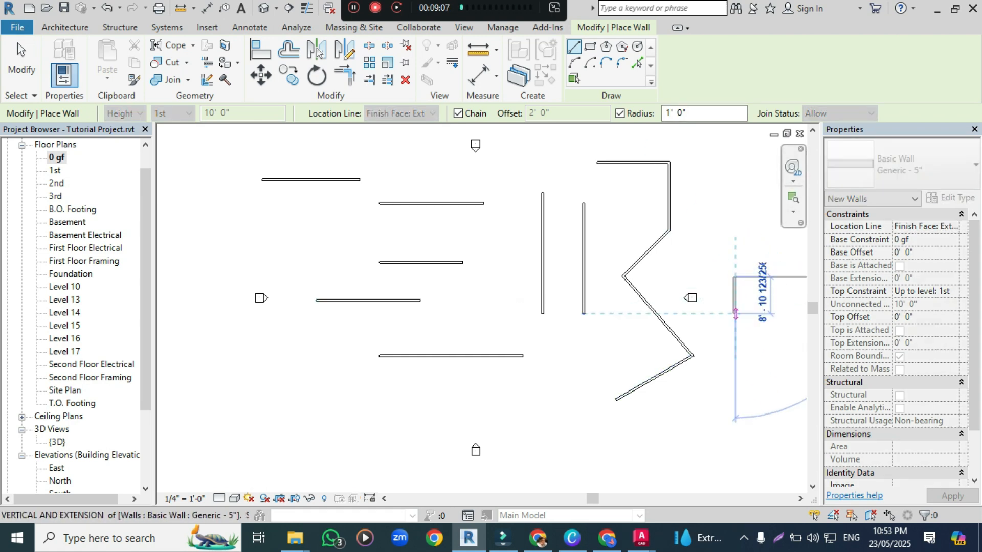
{"action": "key", "text": "Escape"}
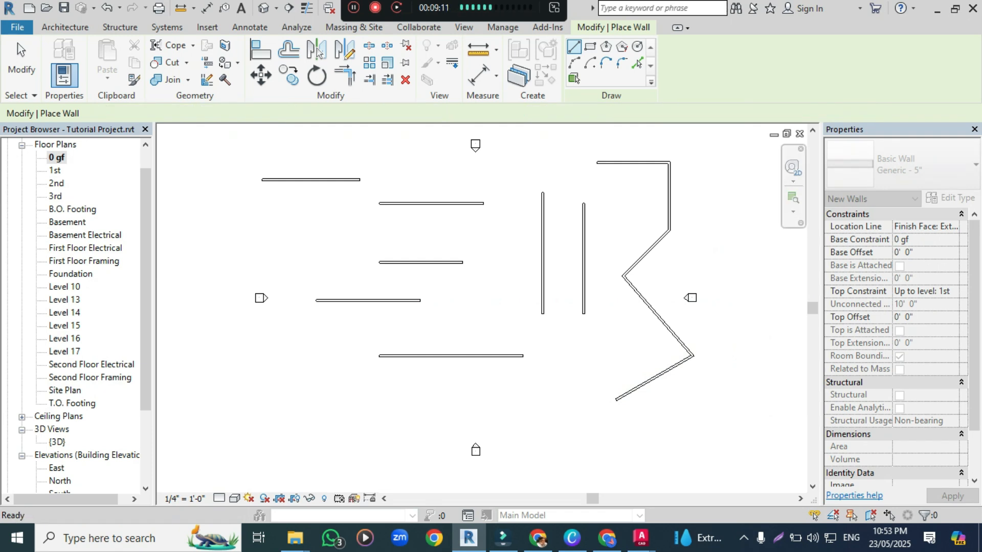
Draw a circular wall with a radius of about 21' 9" overlapping the right side of the zigzag walls, and select it
{"action": "left_click", "coordinate": [637, 47]}
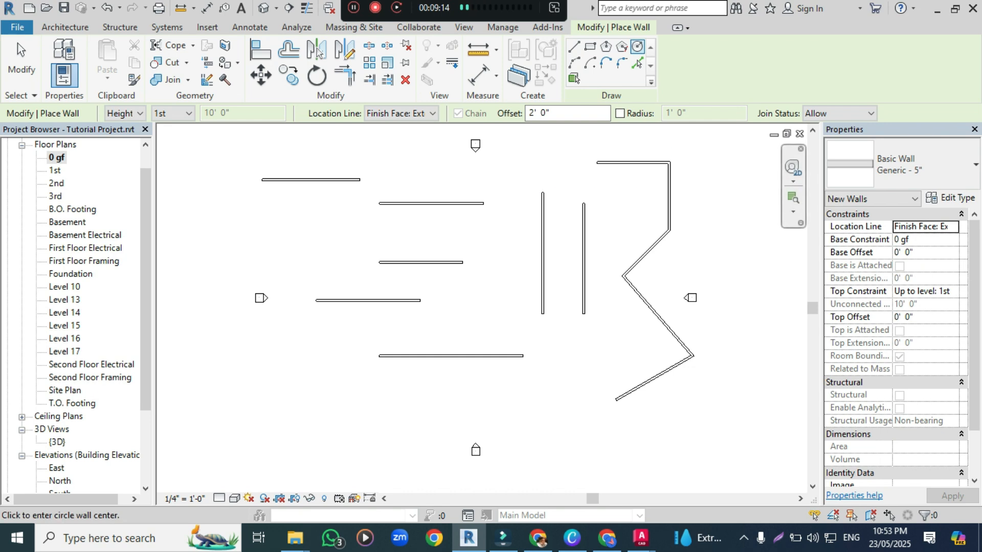
{"action": "left_click", "coordinate": [722, 262]}
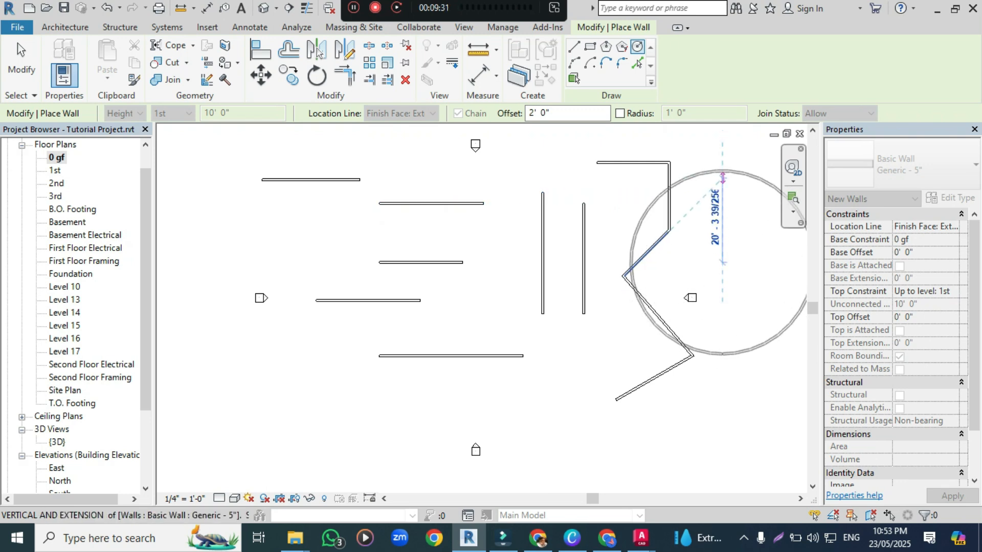
{"action": "left_click", "coordinate": [723, 172]}
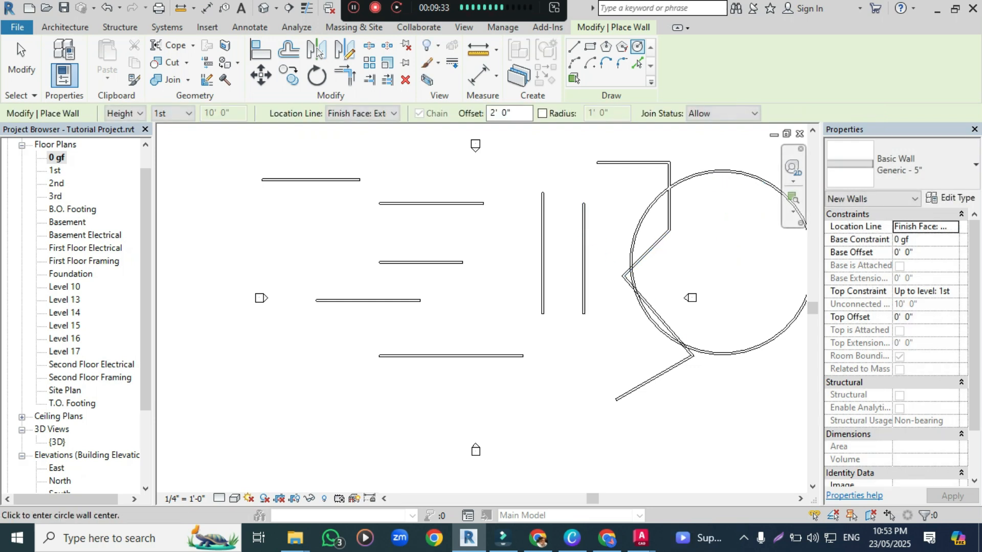
{"action": "key", "text": "Escape"}
{"action": "key", "text": "Escape"}
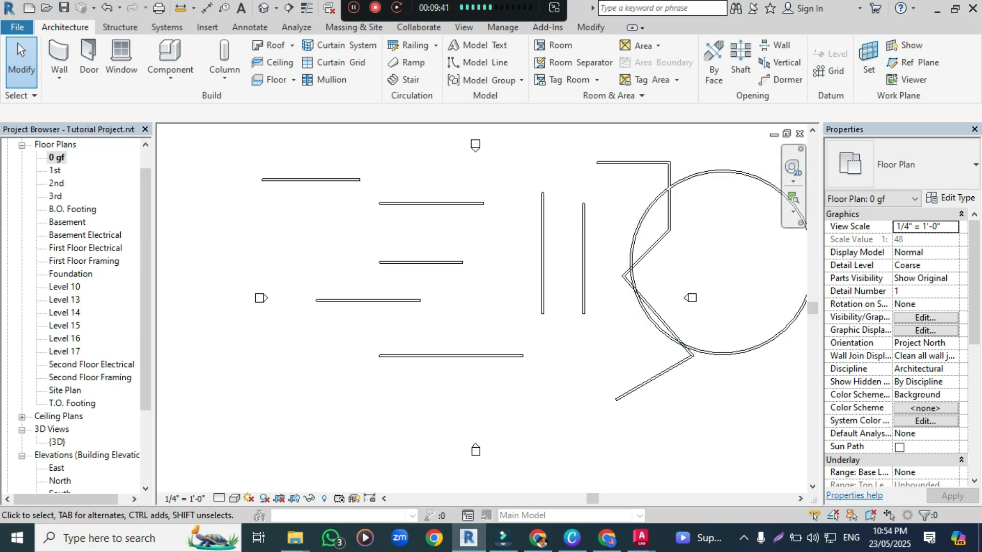
{"action": "left_click", "coordinate": [726, 171]}
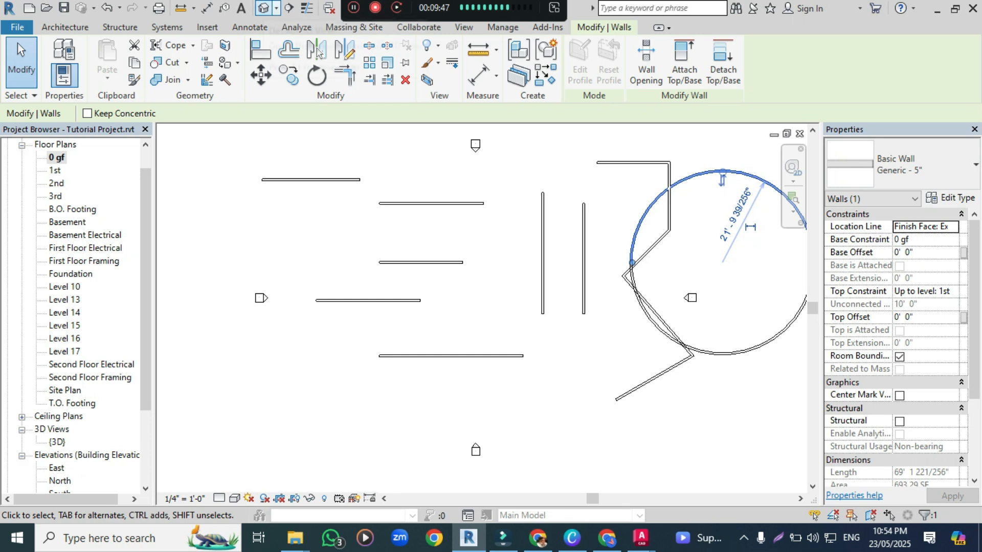
In the 3D view, draw a start-end-radius arc wall of roughly a half circle in the empty area behind the two parallel vertical-run walls
{"action": "left_click", "coordinate": [264, 8]}
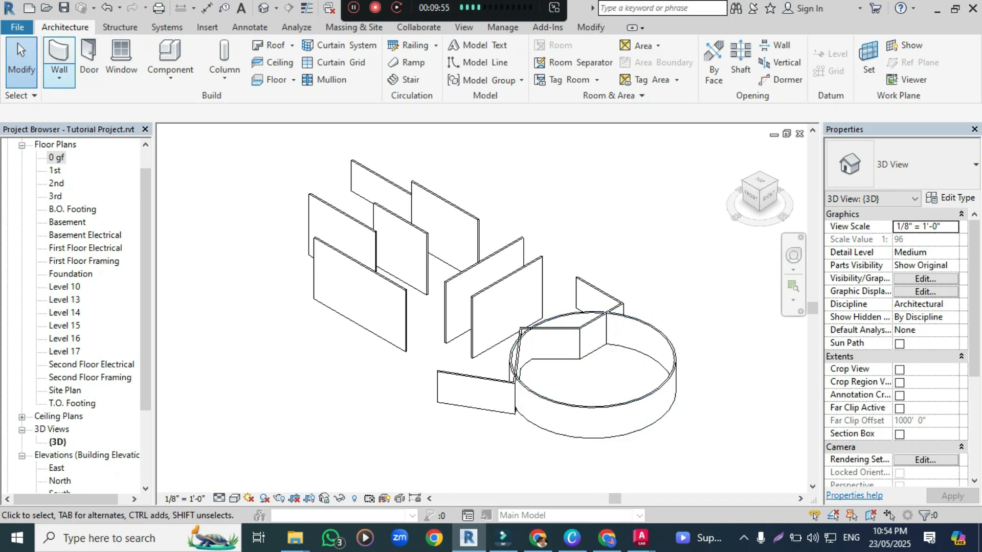
{"action": "left_click", "coordinate": [59, 56]}
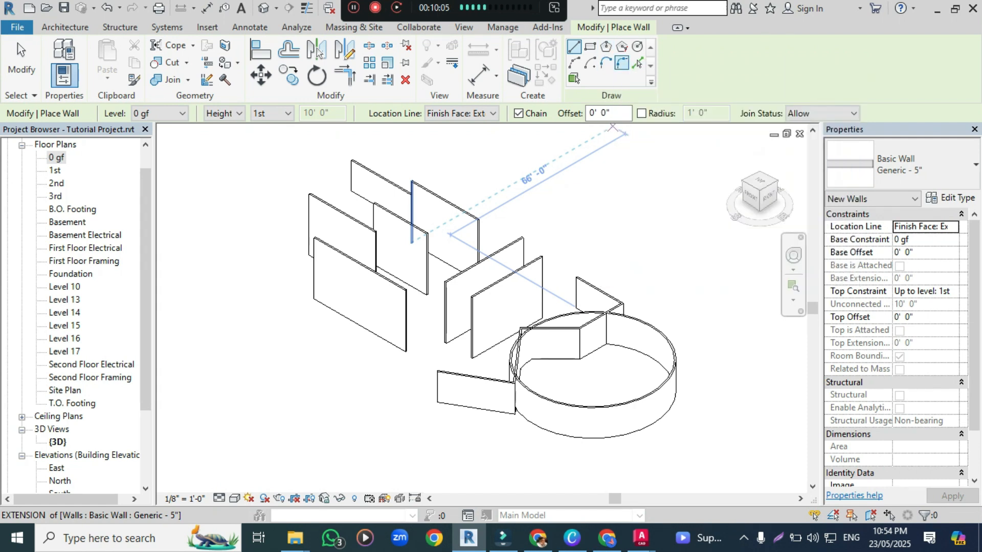
{"action": "left_click", "coordinate": [574, 63]}
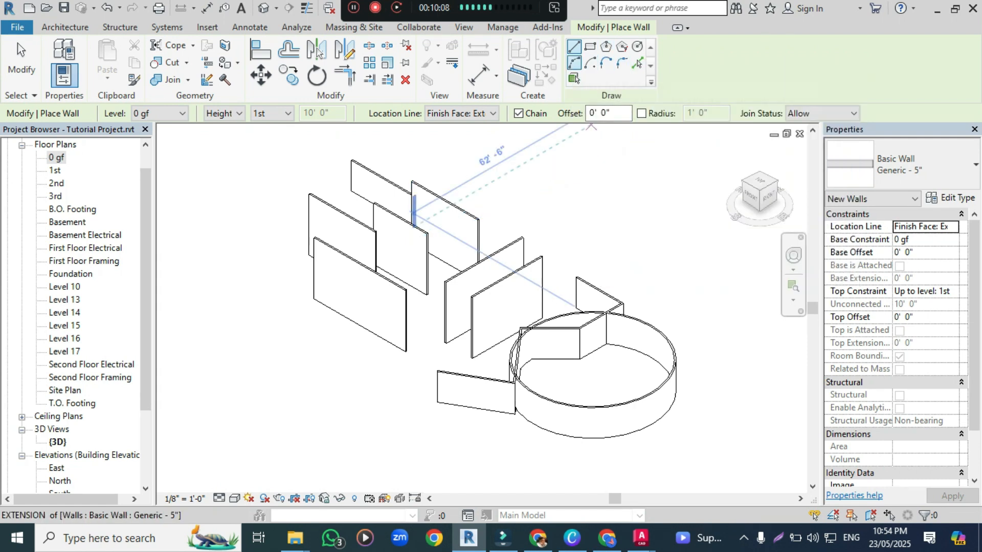
{"action": "left_click", "coordinate": [603, 208]}
{"action": "left_click", "coordinate": [639, 172]}
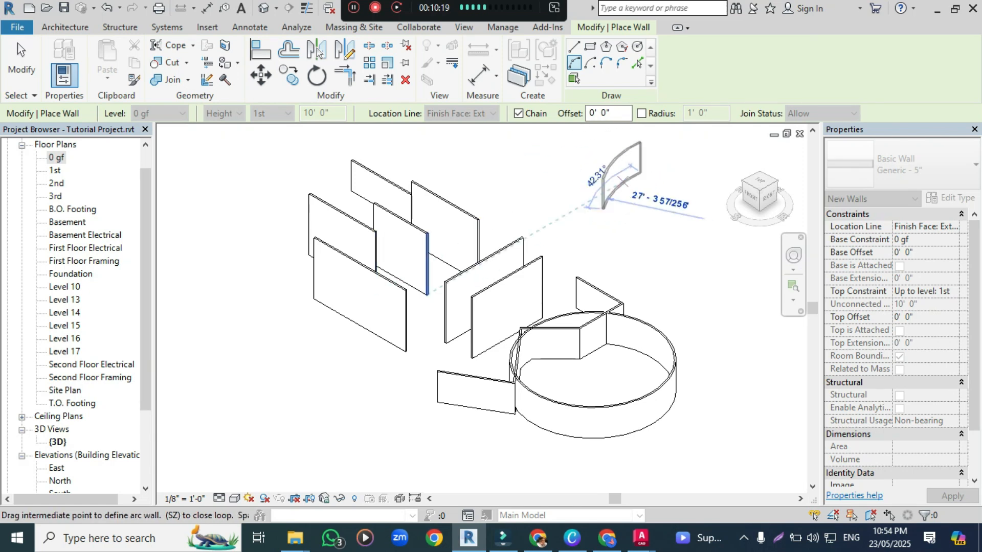
{"action": "left_click", "coordinate": [560, 171]}
{"action": "key", "text": "Escape"}
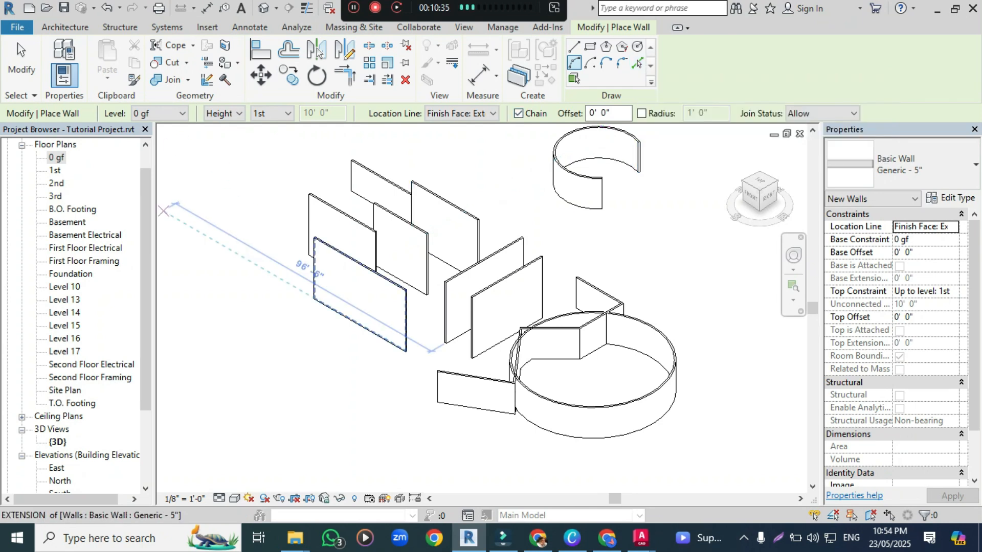
On floor plan 0 gf, use Pick Lines with a 5' offset to add walls parallel to three horizontal walls and on both sides of the left vertical wall
{"action": "double_click", "coordinate": [56, 157]}
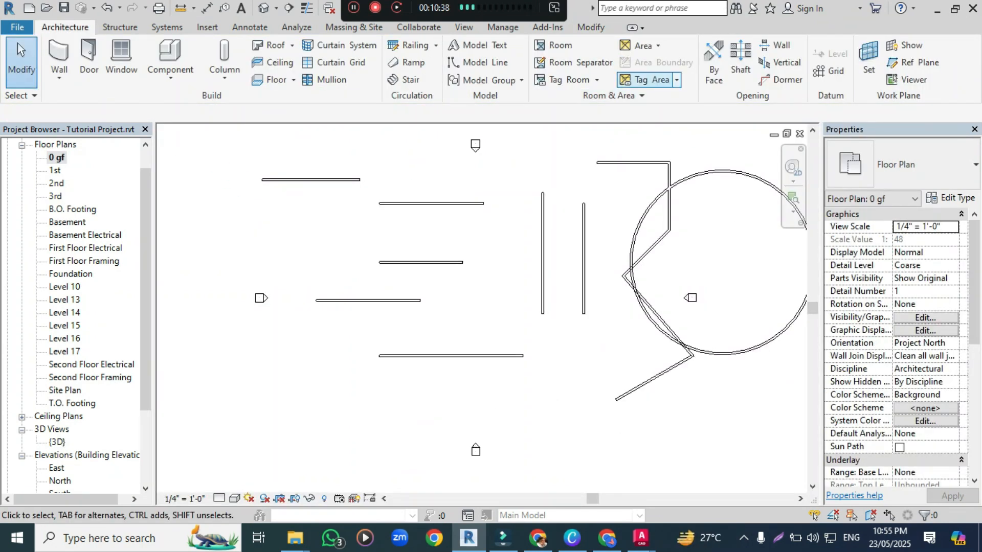
{"action": "left_click", "coordinate": [59, 56]}
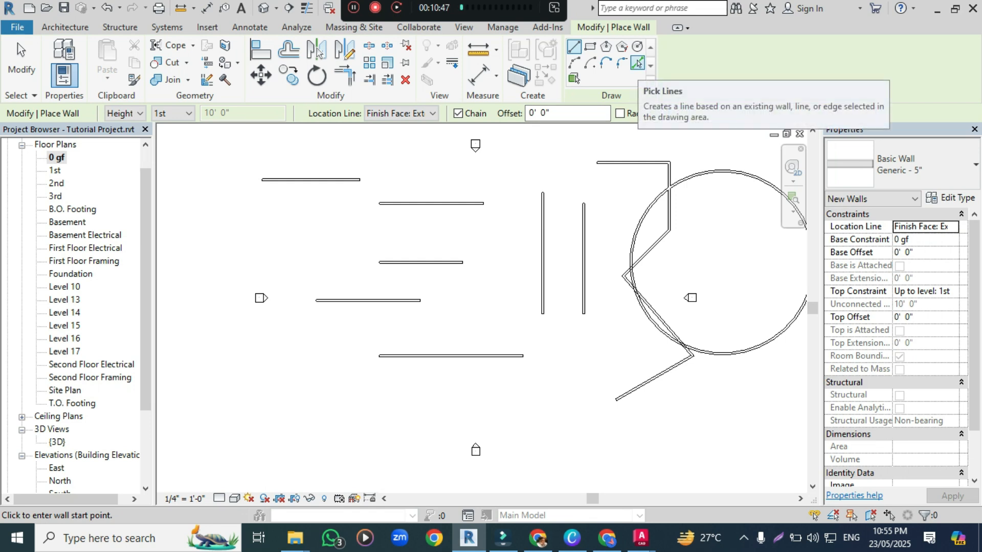
{"action": "left_click", "coordinate": [637, 62]}
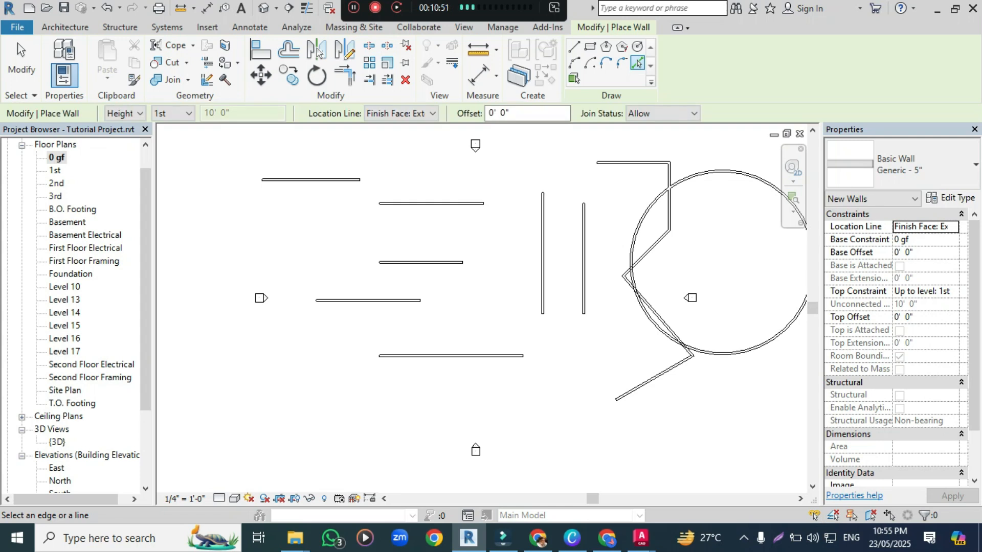
{"action": "left_click_drag", "start_coordinate": [511, 114], "coordinate": [485, 113]}
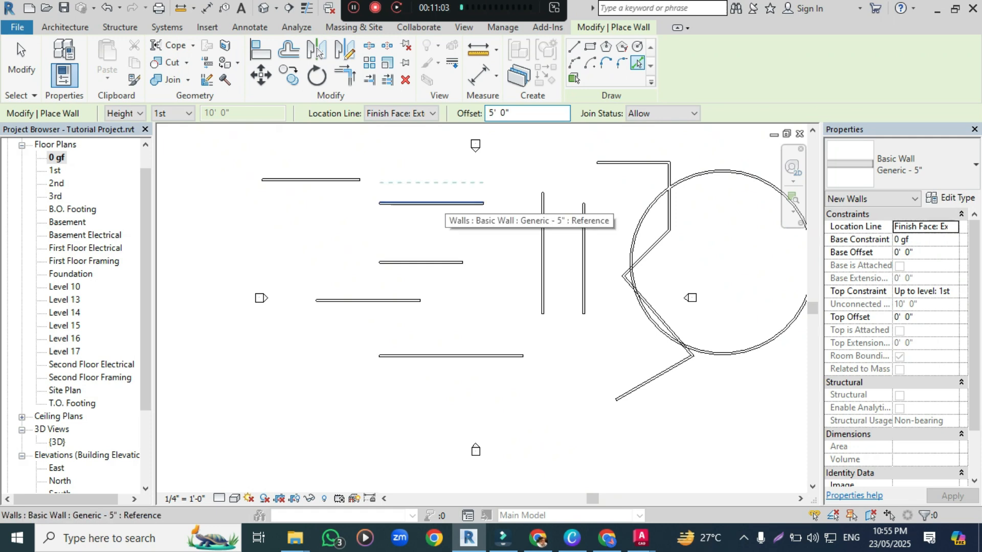
{"action": "left_click", "coordinate": [432, 202]}
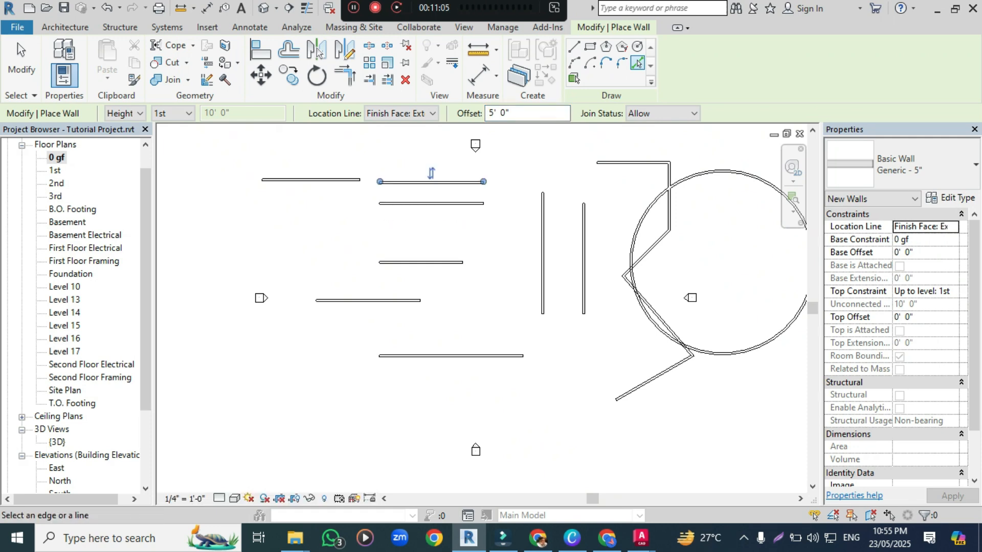
{"action": "left_click", "coordinate": [420, 265]}
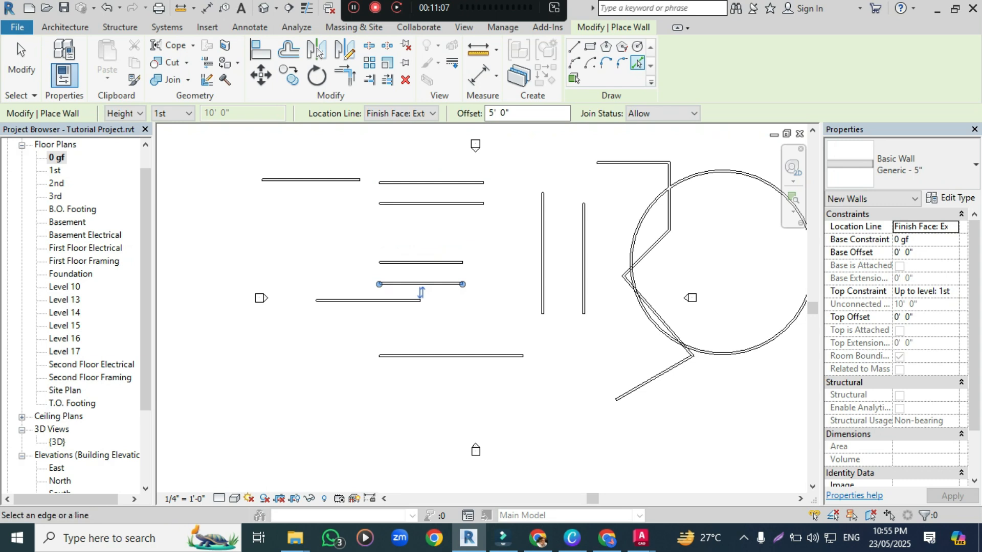
{"action": "left_click", "coordinate": [311, 181]}
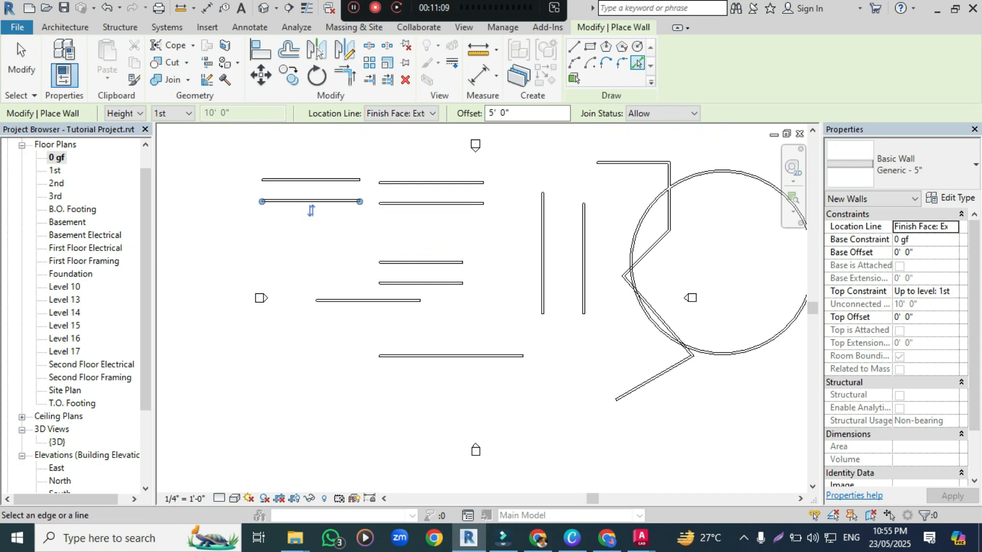
{"action": "left_click", "coordinate": [542, 253]}
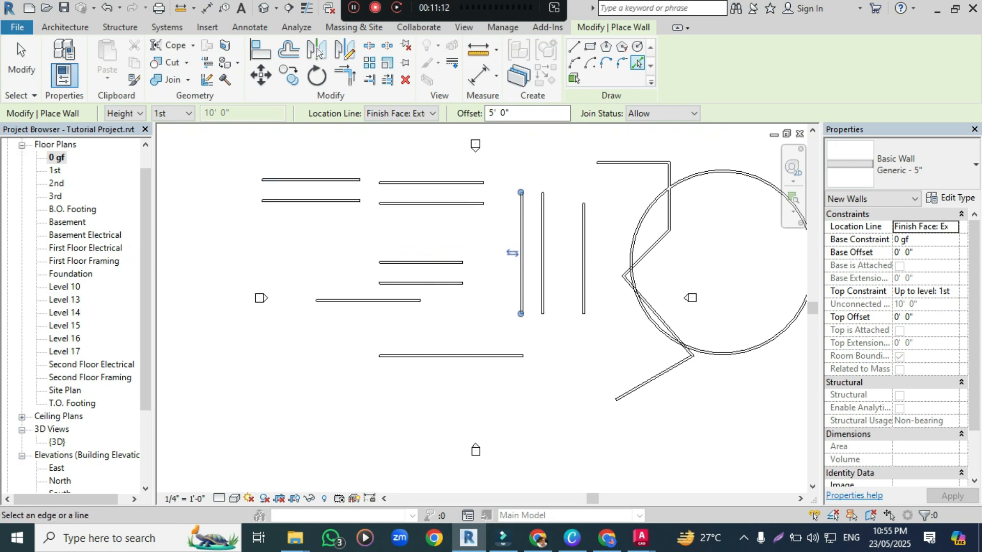
{"action": "left_click", "coordinate": [543, 256]}
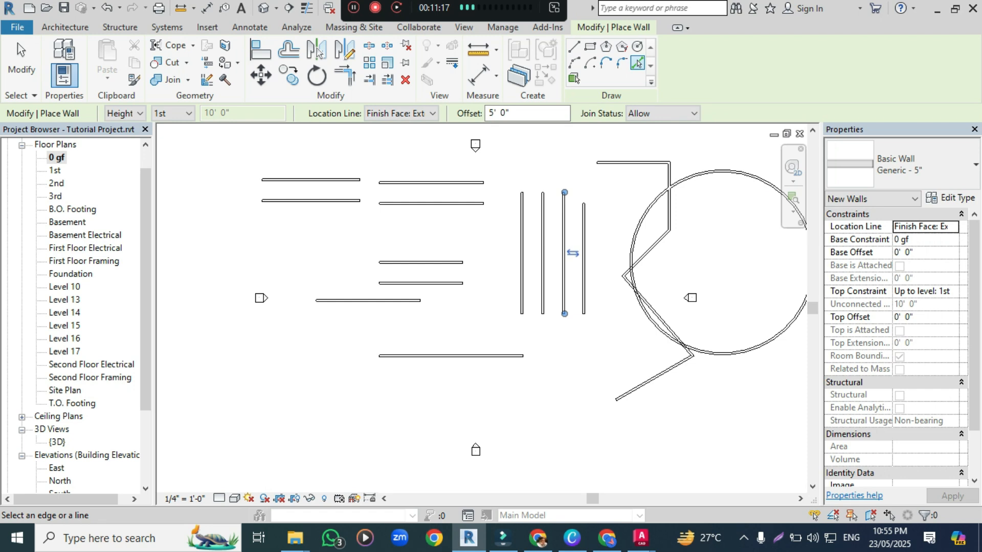
Draw a six-sided inscribed polygon wall around the lowest horizontal wall's left part and a six-sided circumscribed one to its right, both with 5' offset
{"action": "left_click", "coordinate": [605, 46]}
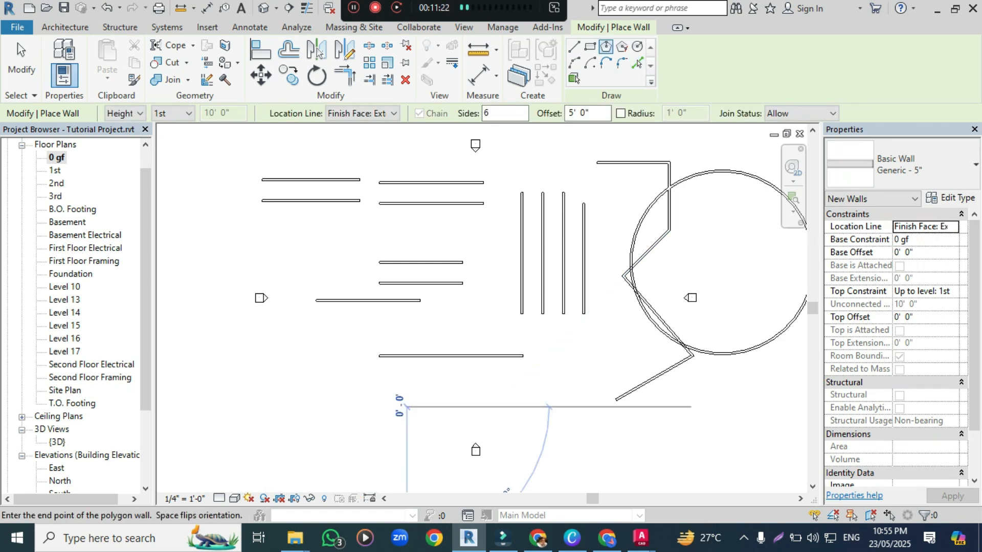
{"action": "left_click", "coordinate": [405, 408]}
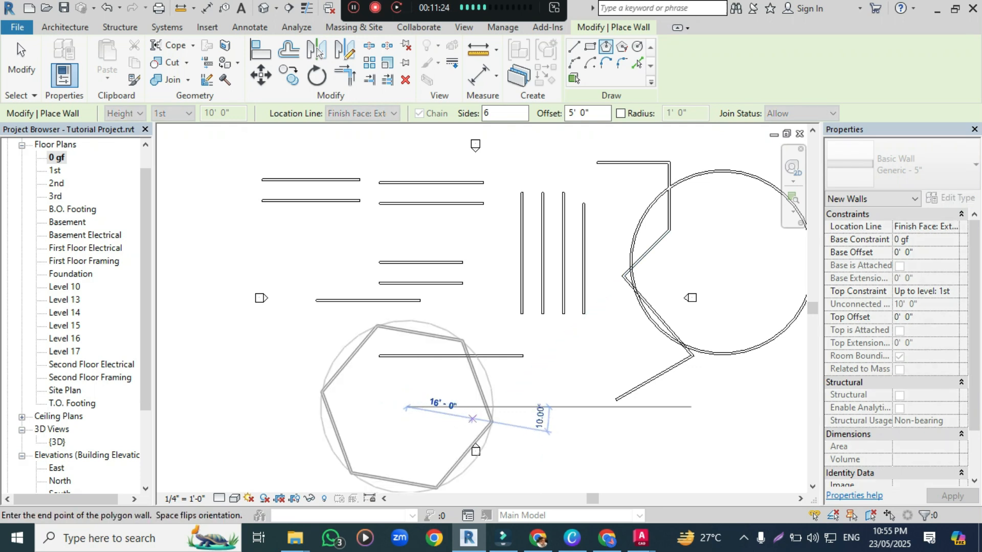
{"action": "left_click", "coordinate": [490, 412]}
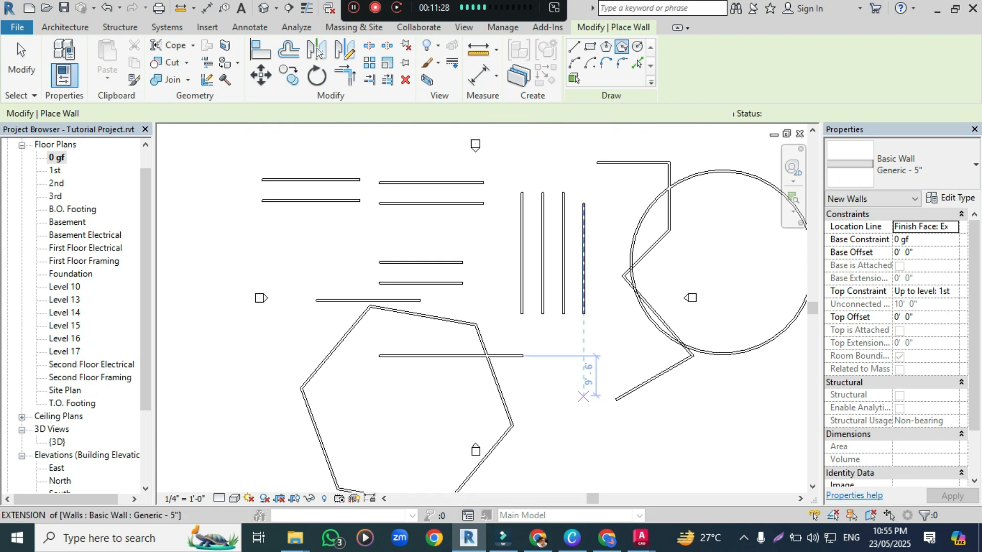
{"action": "left_click", "coordinate": [583, 396]}
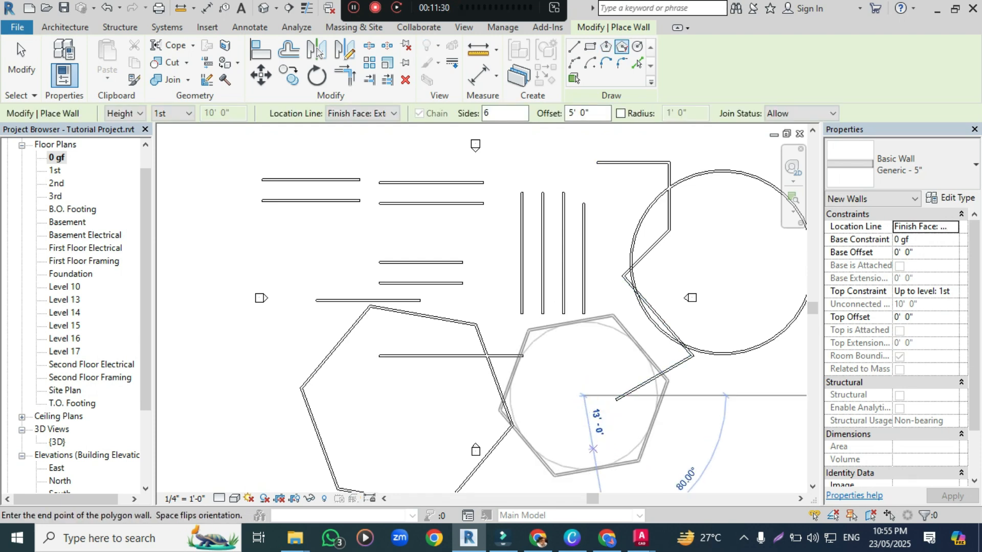
{"action": "left_click", "coordinate": [597, 449]}
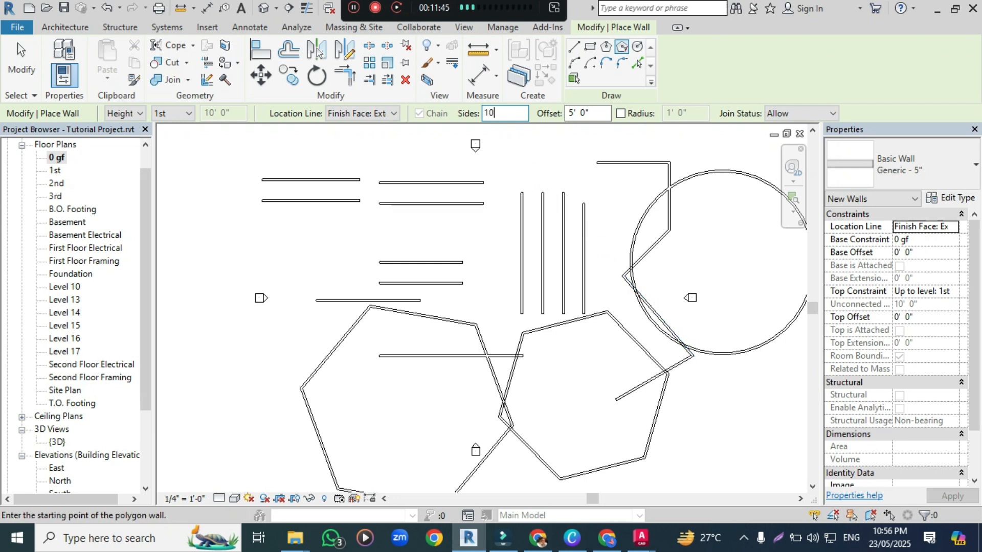
Draw a ten-sided circumscribed polygon wall over the upper-left horizontal walls and a three-sided one overlapping the left hexagon's left edge
{"action": "left_click", "coordinate": [343, 244]}
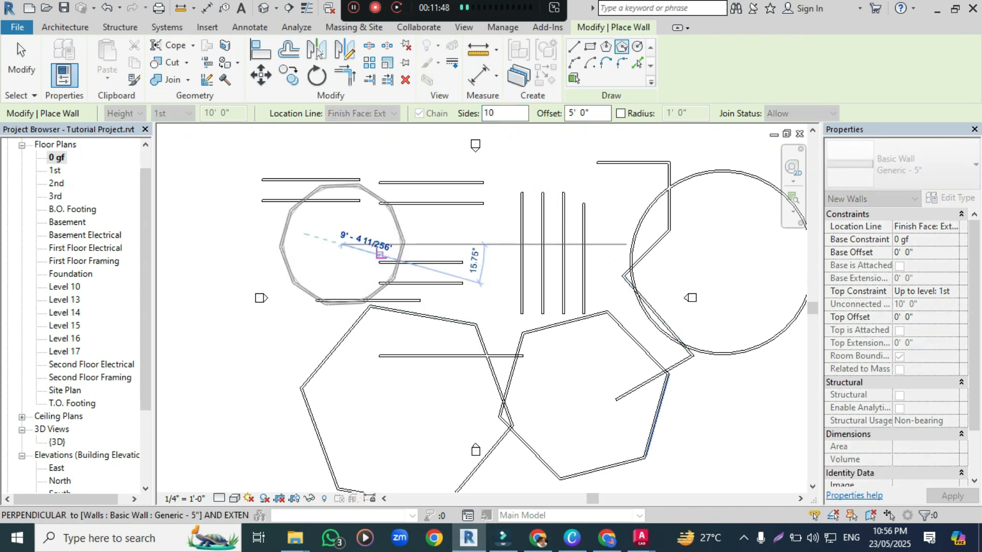
{"action": "left_click", "coordinate": [381, 254]}
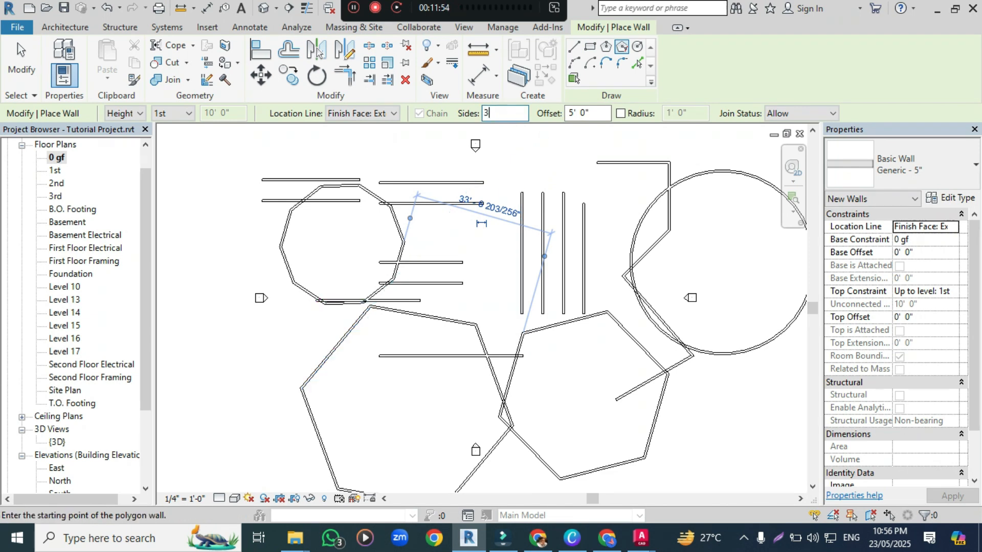
{"action": "type", "text": "3"}
{"action": "left_click", "coordinate": [269, 348]}
{"action": "left_click", "coordinate": [307, 355]}
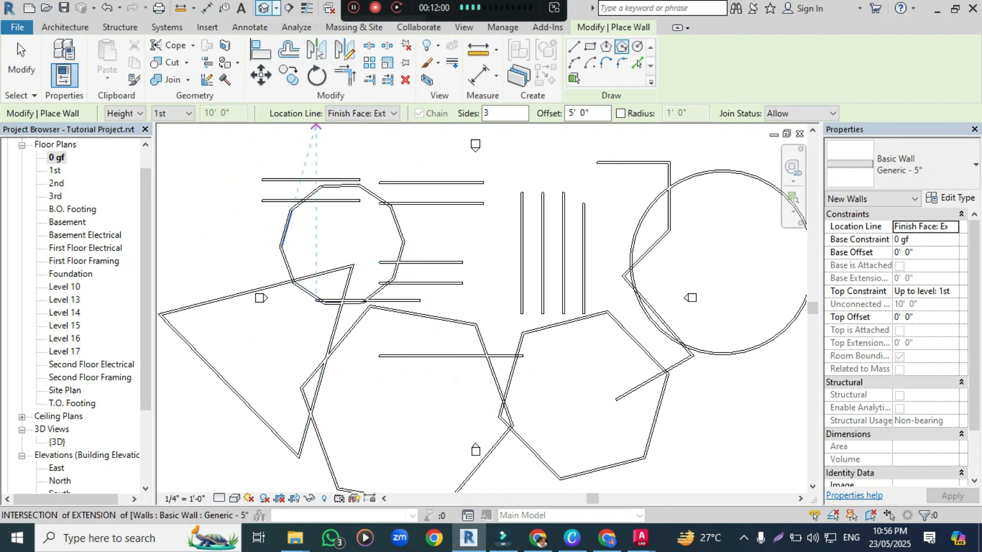
Check the new polygon walls in the 3D view and return to floor plan 0 gf
{"action": "left_click", "coordinate": [263, 8]}
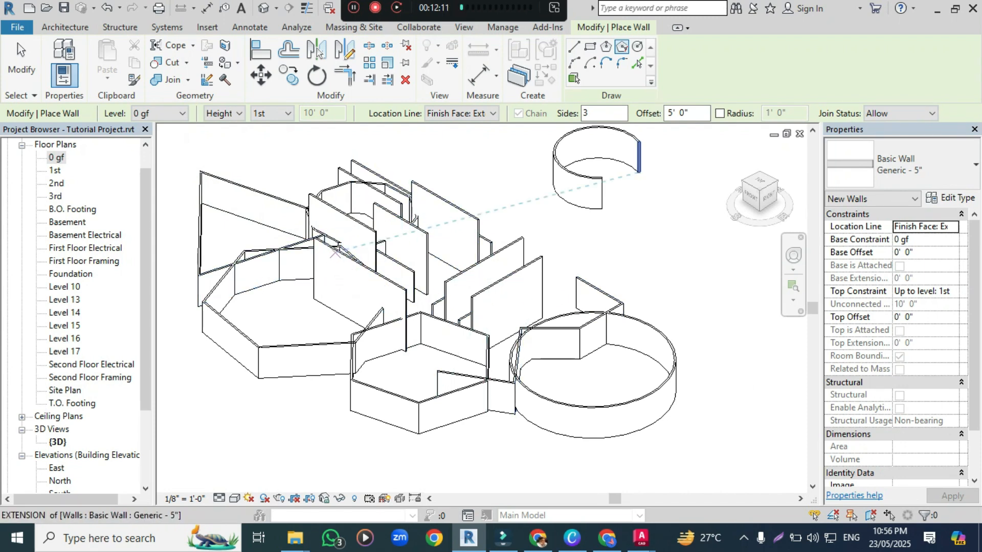
{"action": "double_click", "coordinate": [56, 158]}
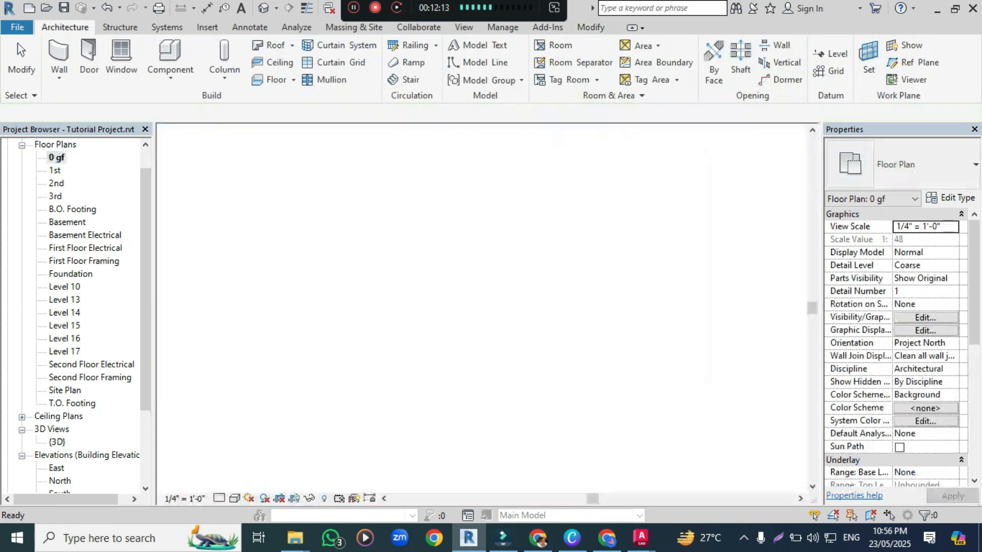